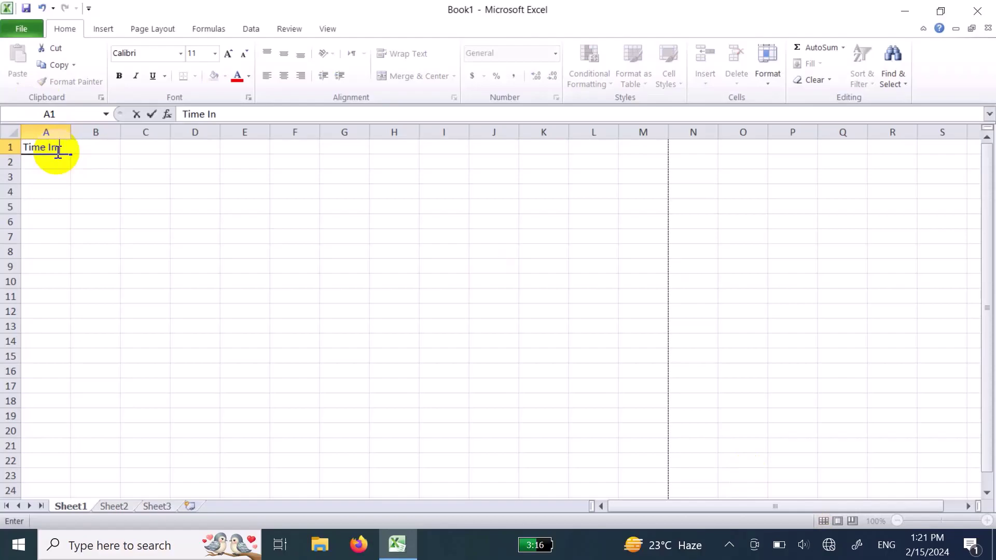
# Step: Enter the sheet title "Time In Time Out Sheet" in cell A1
pyautogui.write('ime Out Sheet')
pyautogui.press('Return')
pyautogui.press('Up')
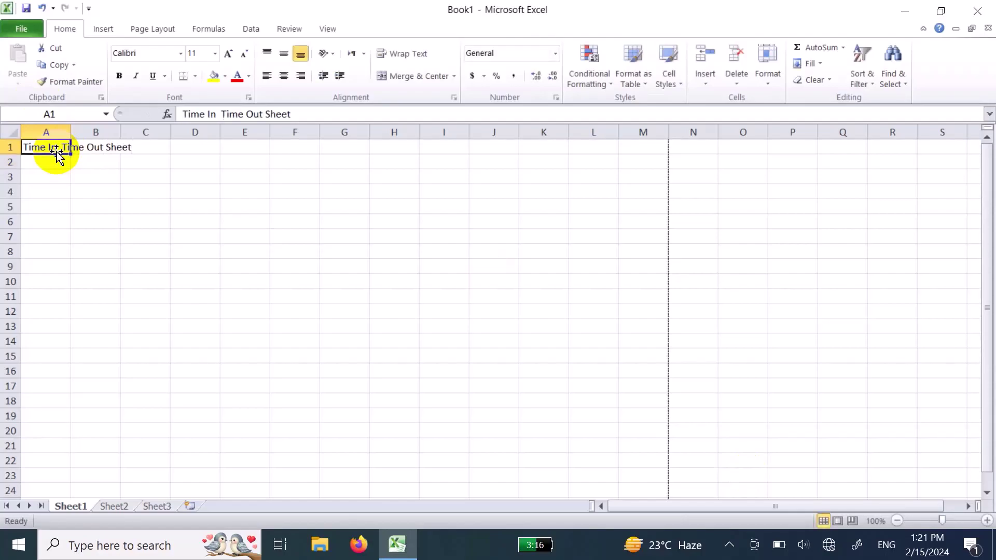
# Step: Merge and center the title across A1:M2 and align it to the vertical middle
pyautogui.hotkey('shift', 'Down')
pyautogui.hotkey('shift', 'Right')
pyautogui.hotkey('shift', 'Right')
pyautogui.hotkey('shift', 'Right')
pyautogui.hotkey('shift', 'Right')
pyautogui.hotkey('shift', 'Right')
pyautogui.hotkey('shift', 'Right')
pyautogui.hotkey('shift', 'Right')
pyautogui.hotkey('shift', 'Right')
pyautogui.hotkey('shift', 'Right')
pyautogui.hotkey('shift', 'Right')
pyautogui.hotkey('shift', 'Right')
pyautogui.hotkey('shift', 'Right')
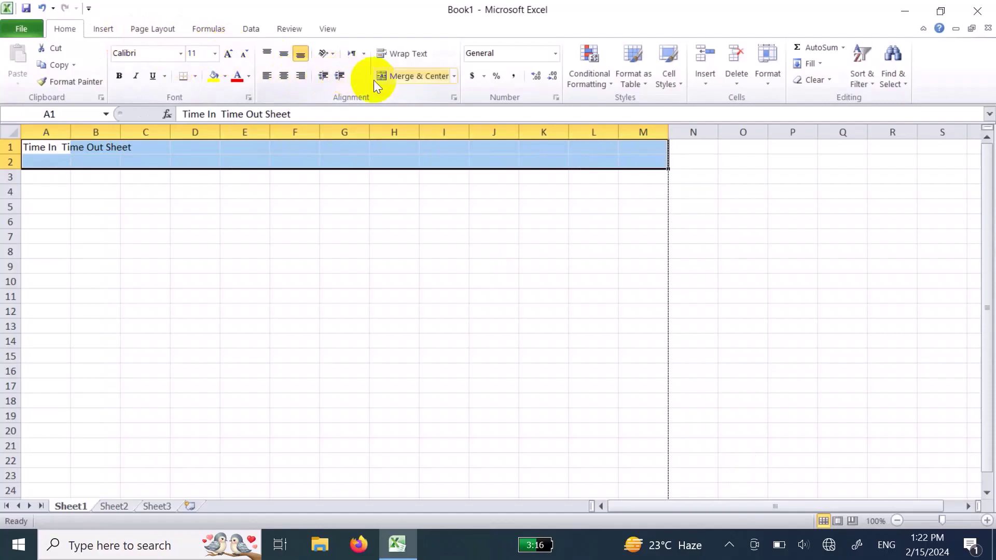
pyautogui.click(416, 76)
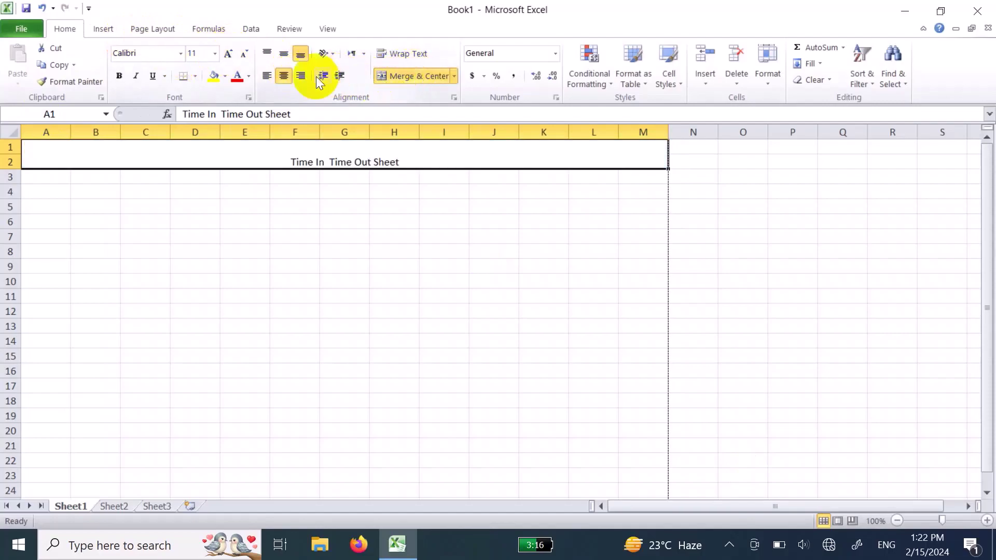
pyautogui.click(282, 51)
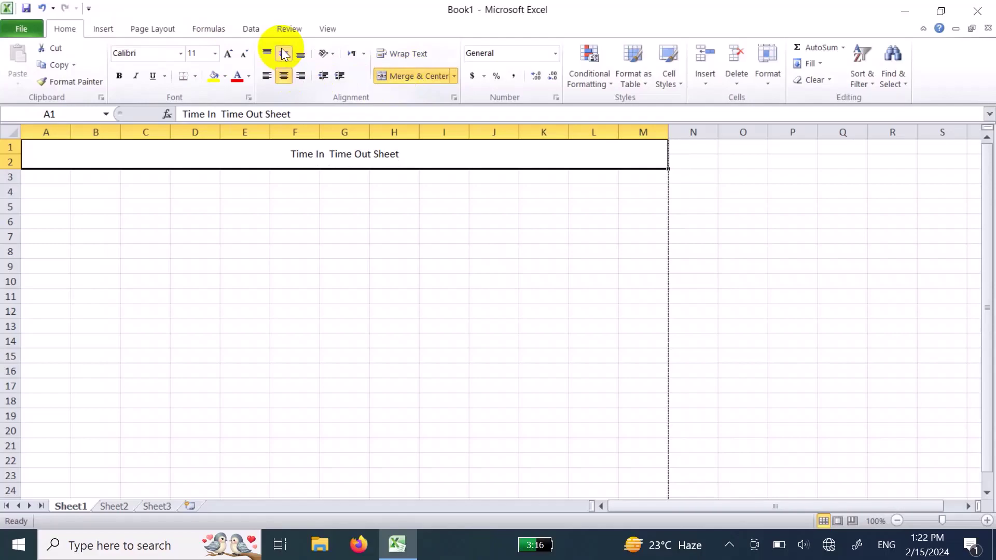
# Step: Set the title's font to Arial Black and enlarge it to size 20
pyautogui.click(181, 53)
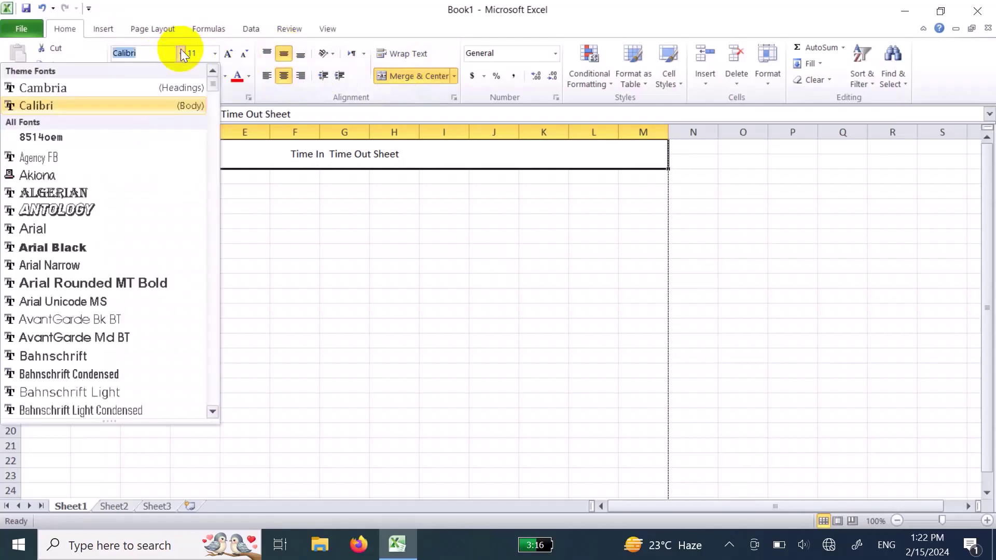
pyautogui.click(122, 247)
pyautogui.click(229, 58)
pyautogui.click(229, 57)
pyautogui.click(229, 58)
pyautogui.click(228, 58)
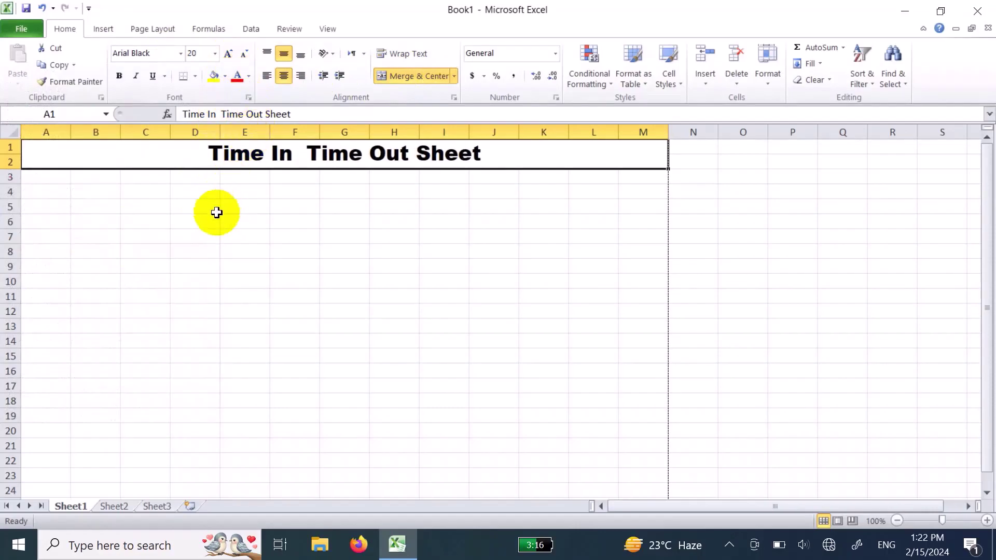
# Step: Enter the column headers "Sr. No.", "Name", "Time In" and "Time Out" in B4:E4
pyautogui.click(97, 193)
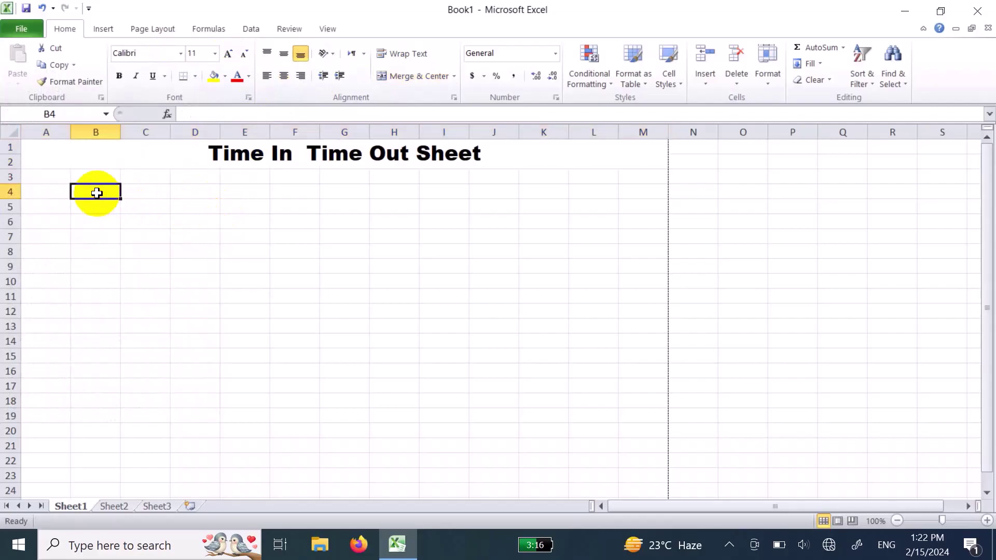
pyautogui.write('Sr. No')
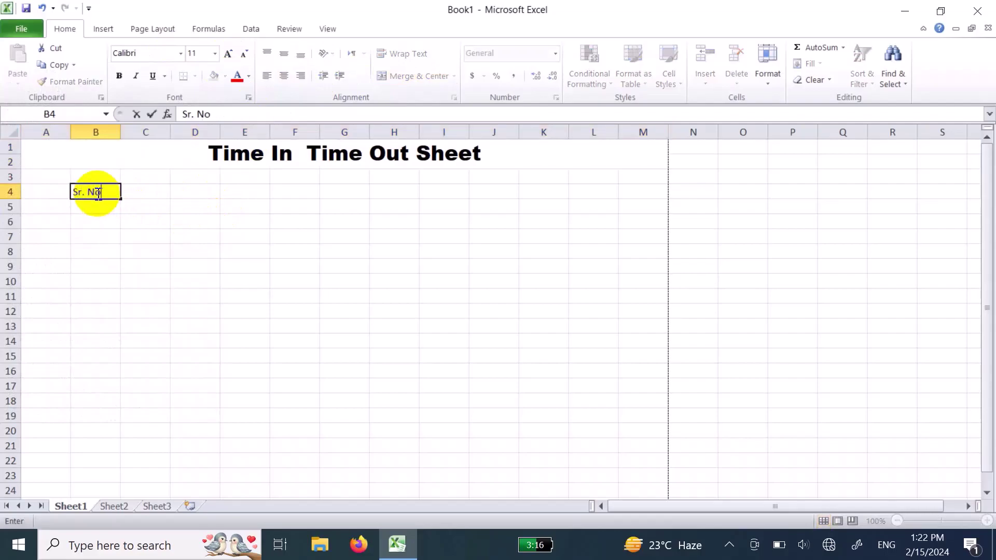
pyautogui.press('Tab')
pyautogui.write('Name')
pyautogui.press('Tab')
pyautogui.write('Time In')
pyautogui.press('Tab')
pyautogui.write('Time Out')
pyautogui.press('Tab')
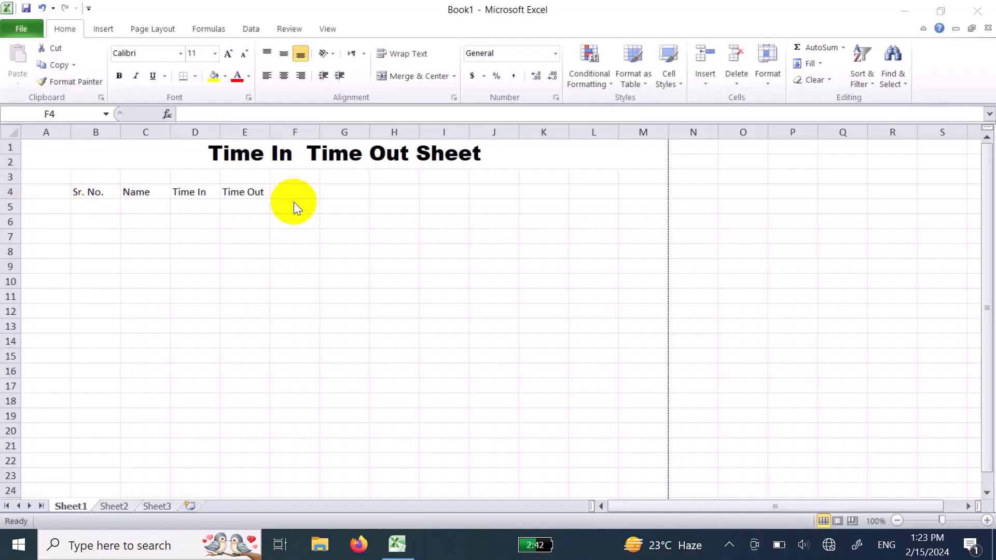
# Step: Narrow column B to suit its header and widen columns C through F
pyautogui.click(154, 190)
pyautogui.press('Left')
pyautogui.press('Left')
pyautogui.press('Left')
pyautogui.moveTo(120, 131); pyautogui.dragTo(450, 133)
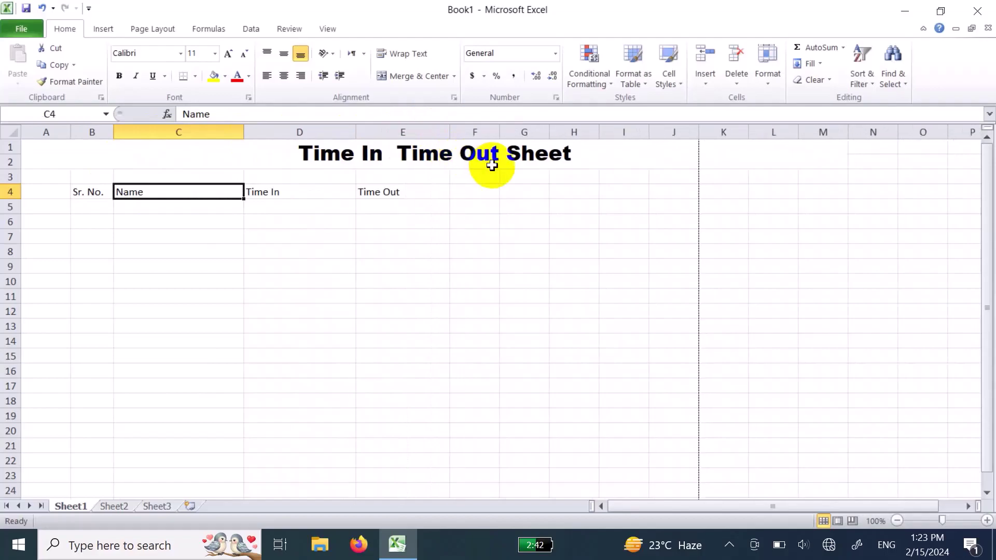
pyautogui.moveTo(499, 130); pyautogui.dragTo(553, 132)
# Step: Enter the header "Total Hours" in cell F4
pyautogui.click(529, 188)
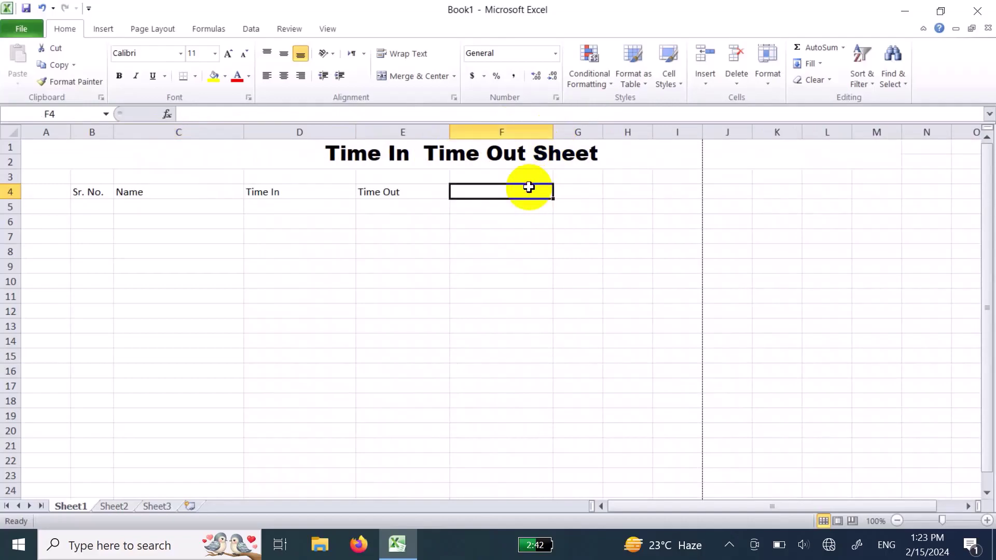
pyautogui.write('T')
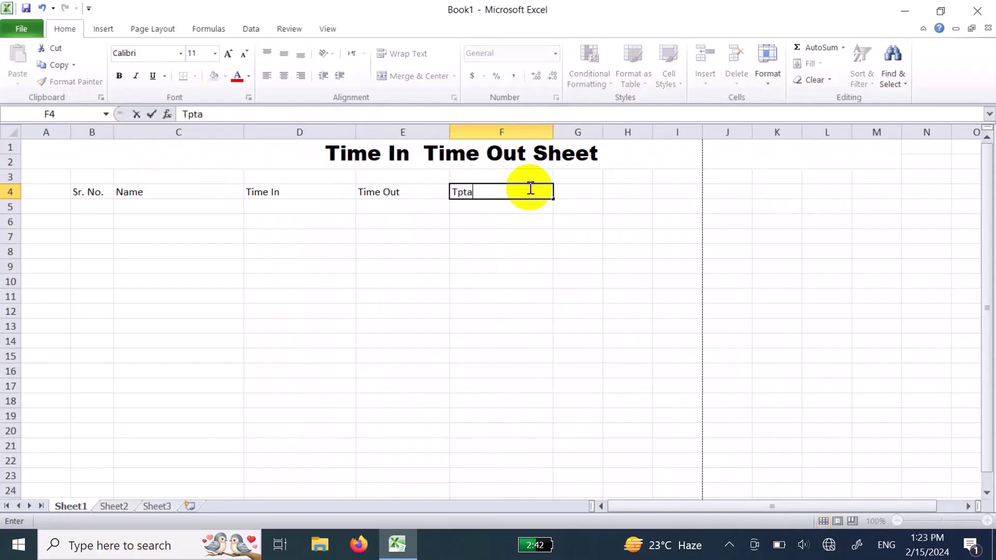
pyautogui.write('otal Hours')
pyautogui.press('Return')
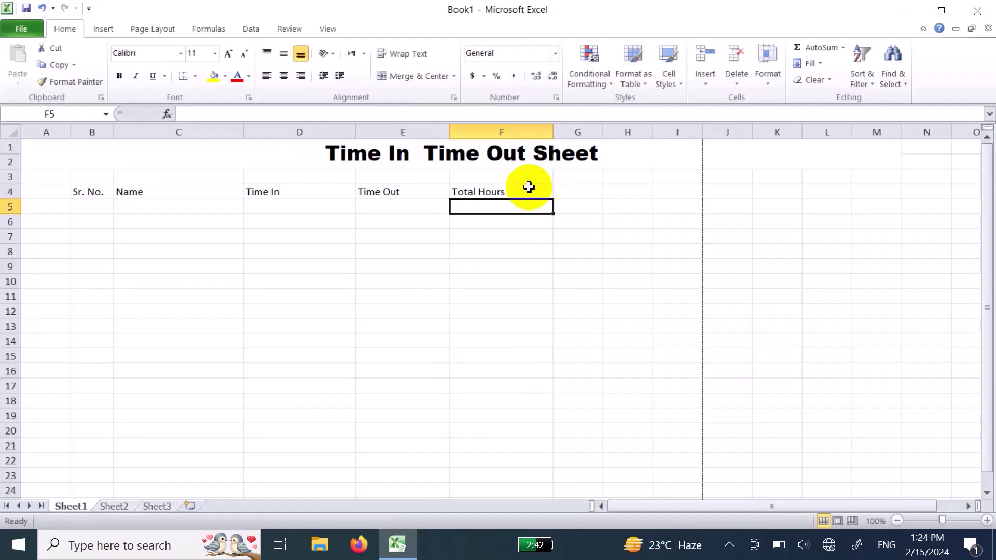
# Step: Unmerge the title cells and move the title from A1 to B1
pyautogui.click(449, 153)
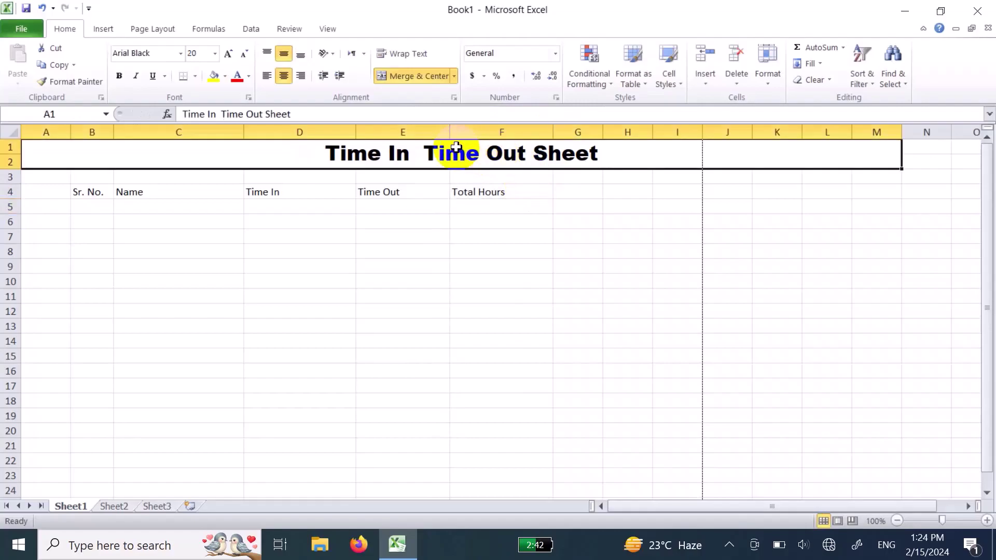
pyautogui.click(404, 77)
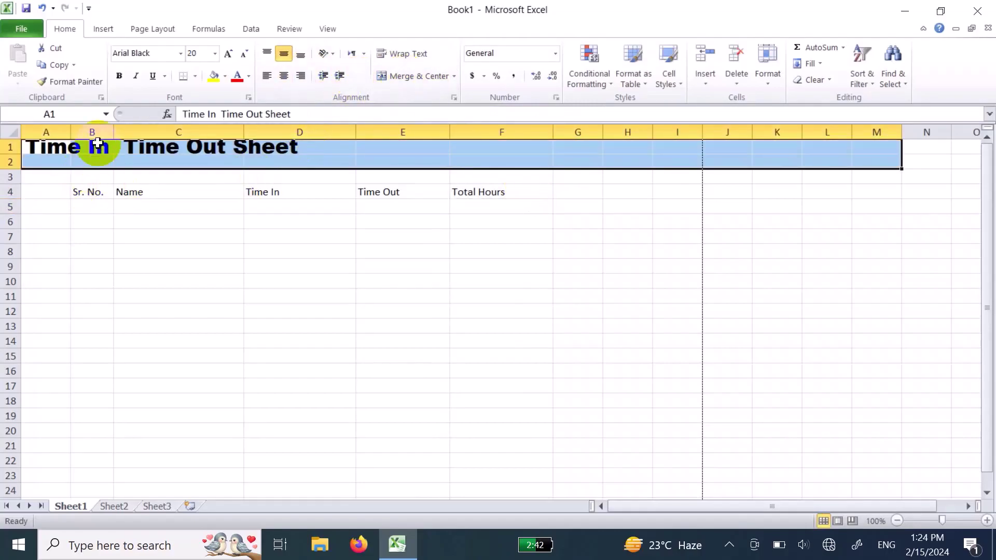
pyautogui.click(75, 162)
pyautogui.click(49, 147)
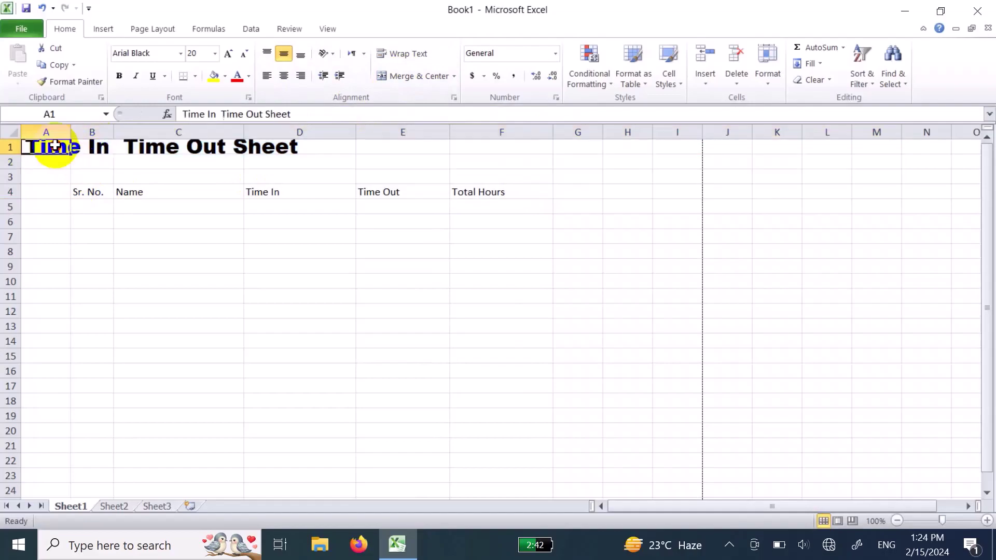
pyautogui.moveTo(60, 154); pyautogui.dragTo(99, 148)
pyautogui.doubleClick(105, 151)
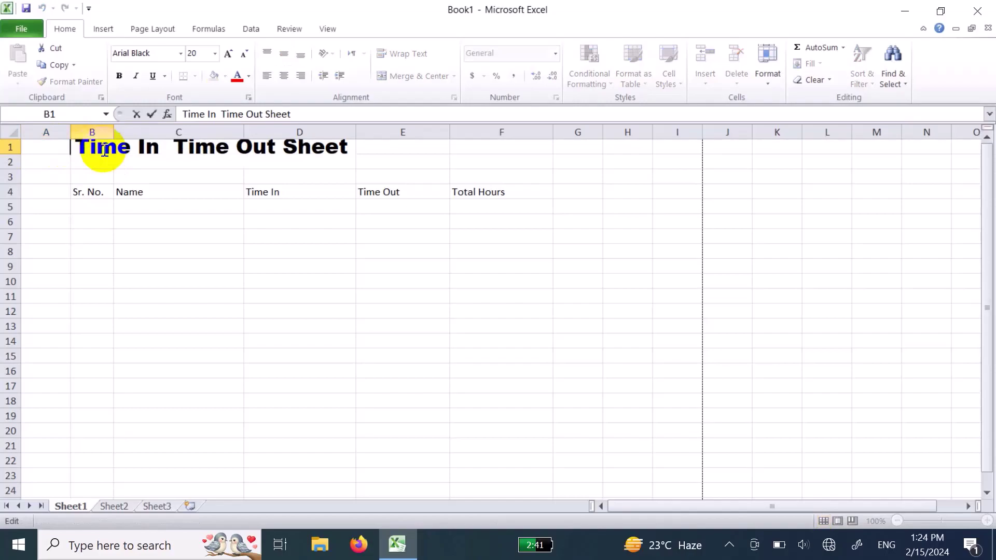
pyautogui.press('Return')
# Step: Merge and center the title across B1:F2, matching the width of the header columns
pyautogui.press('Up')
pyautogui.hotkey('shift', 'Down')
pyautogui.hotkey('shift', 'Right')
pyautogui.hotkey('shift', 'Right')
pyautogui.hotkey('shift', 'Right')
pyautogui.hotkey('shift', 'Right')
pyautogui.hotkey('shift', 'Right')
pyautogui.hotkey('shift', 'Left')
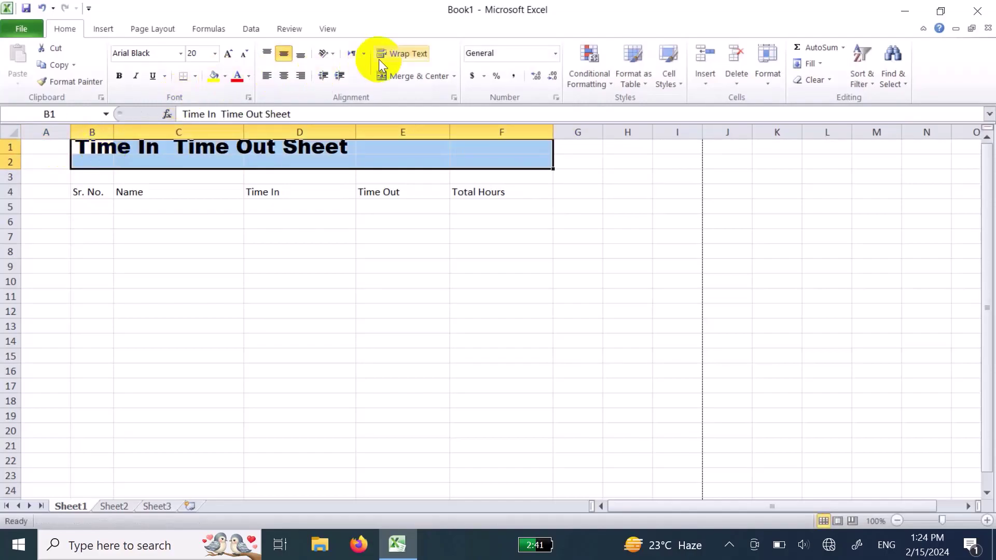
pyautogui.click(392, 76)
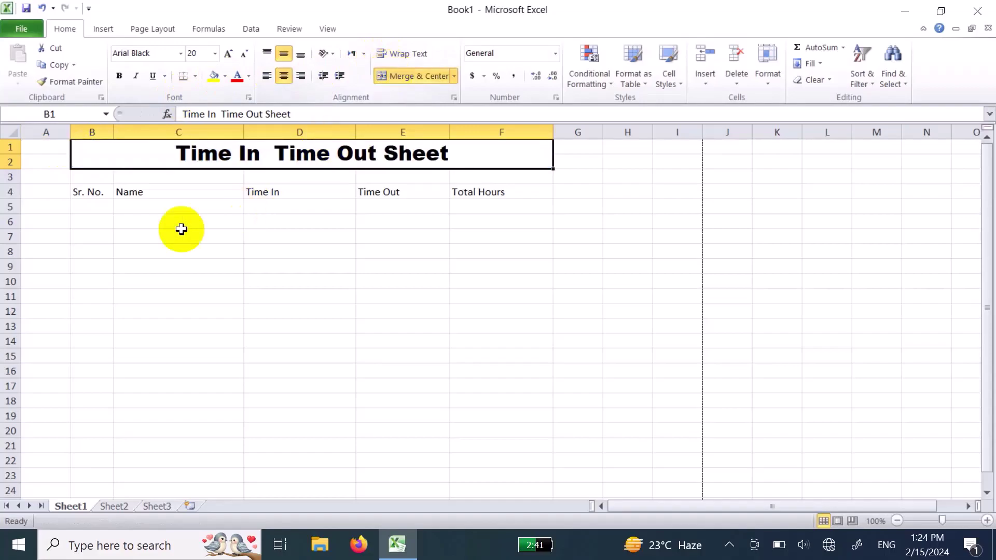
# Step: Fill the Sr. No. column in B5:B14 with the serial numbers 1 to 10
pyautogui.click(102, 177)
pyautogui.press('Down')
pyautogui.press('Down')
pyautogui.write('1')
pyautogui.press('Return')
pyautogui.write('2')
pyautogui.press('Return')
pyautogui.write('3')
pyautogui.moveTo(98, 207); pyautogui.dragTo(108, 345)
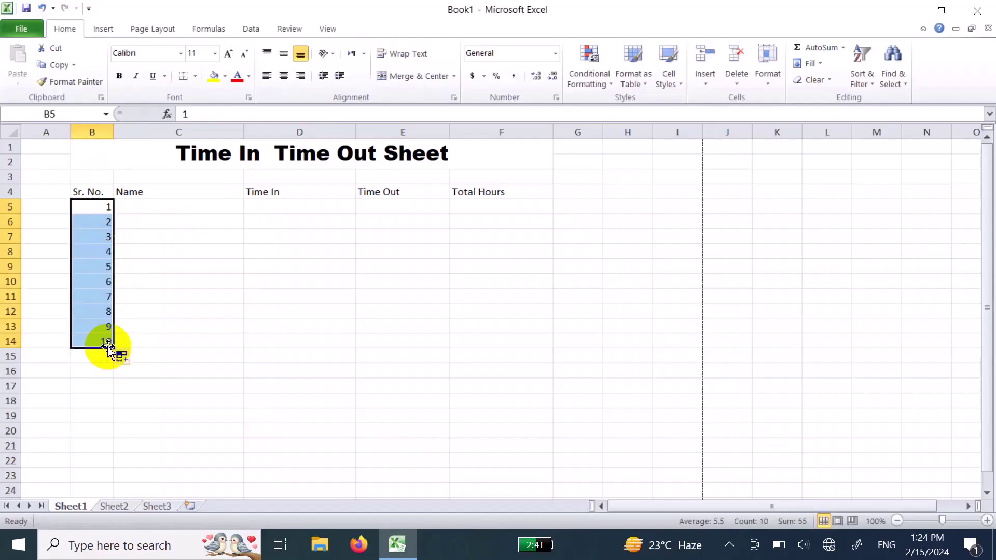
# Step: Enter the first four people's names in C5:C8 of the Name column
pyautogui.click(196, 209)
pyautogui.write('Ali')
pyautogui.press('Return')
pyautogui.write('Hassa')
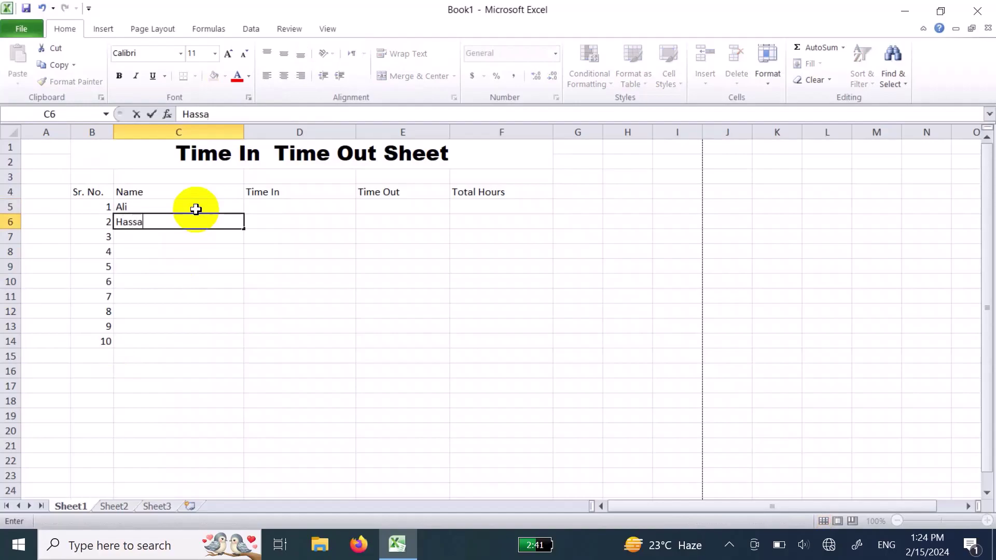
pyautogui.write('n')
pyautogui.press('Return')
pyautogui.write('Asim')
pyautogui.press('Return')
pyautogui.write('Bila')
pyautogui.press('Return')
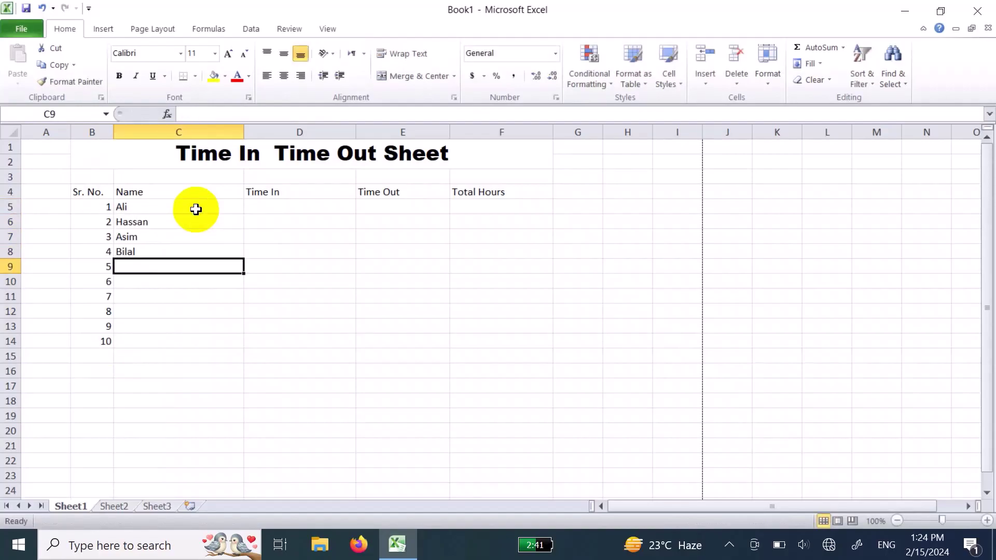
# Step: Enter the remaining six people's names in C9:C14 of the Name column
pyautogui.write('Asad')
pyautogui.press('Return')
pyautogui.write('Faisal')
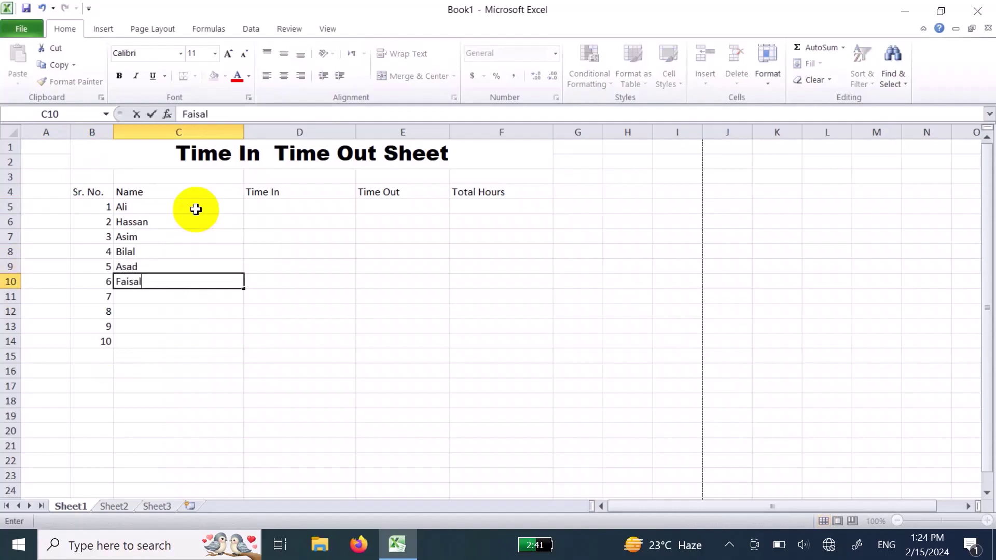
pyautogui.press('Return')
pyautogui.write('Nadeem')
pyautogui.press('Return')
pyautogui.write('Akbar')
pyautogui.press('Return')
pyautogui.write('Ali')
pyautogui.press('Return')
pyautogui.write('U')
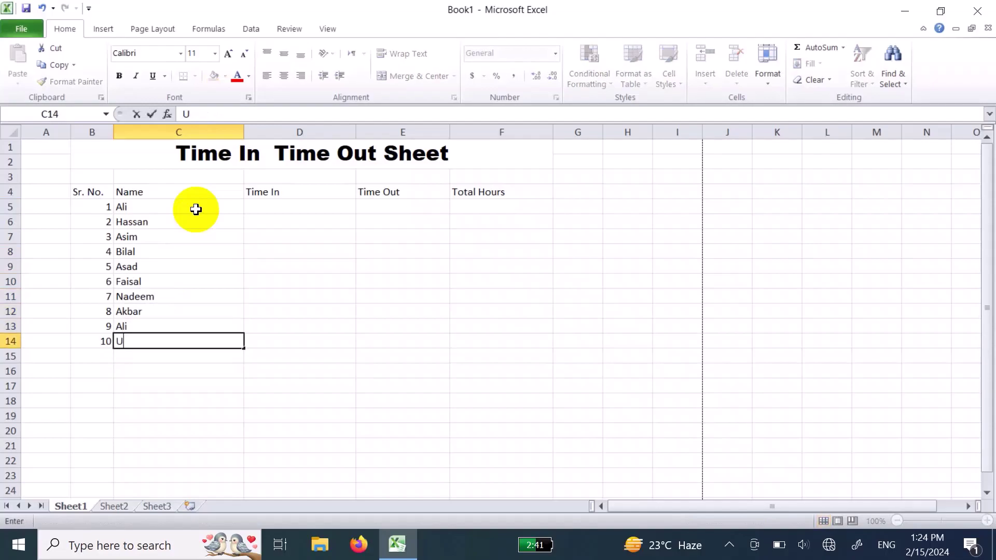
pyautogui.press('Return')
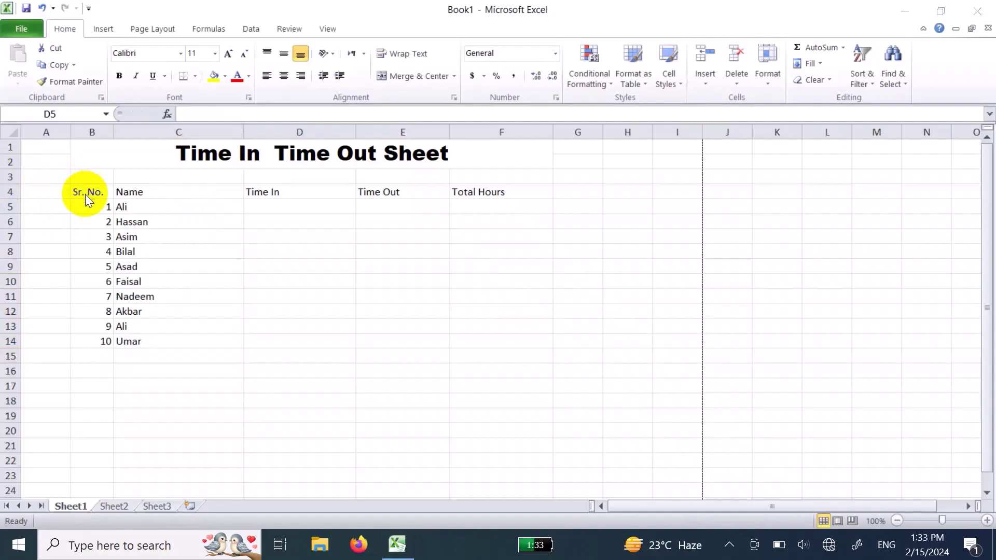
# Step: Make the header row B4:F4 bold
pyautogui.press('Up')
pyautogui.press('Left')
pyautogui.press('Left')
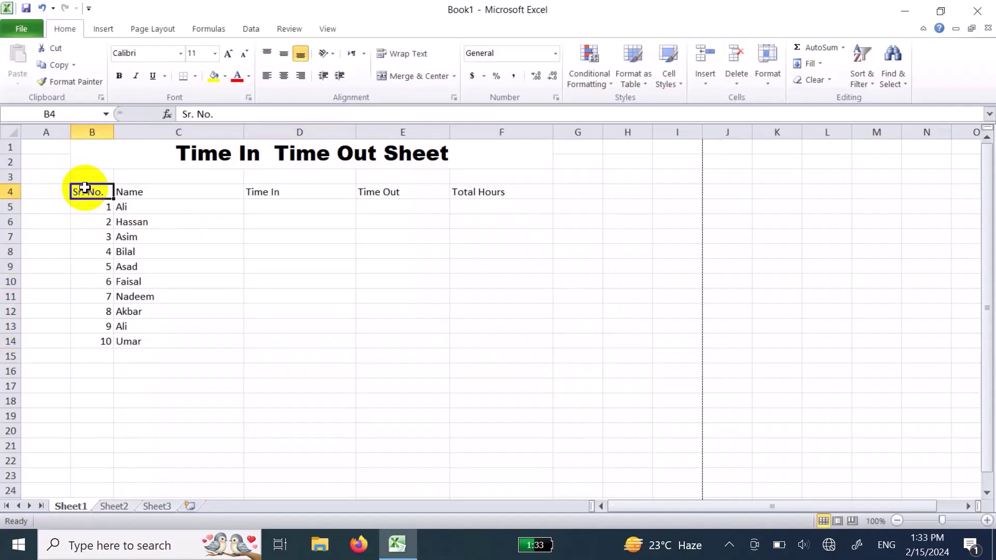
pyautogui.hotkey('shift', 'Right')
pyautogui.hotkey('shift', 'Right')
pyautogui.hotkey('shift', 'Right')
pyautogui.hotkey('shift', 'Right')
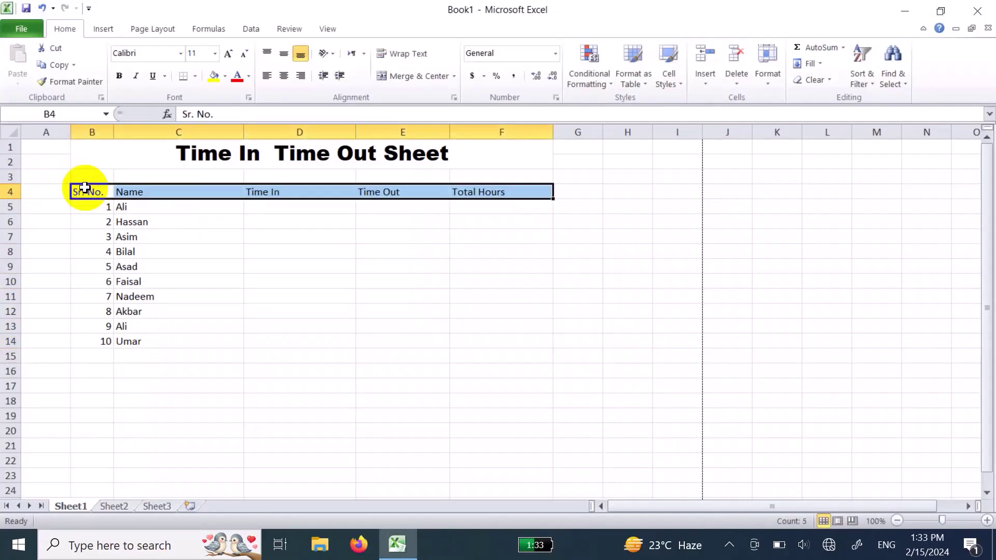
pyautogui.hotkey('ctrl', 'b')
pyautogui.press('Down')
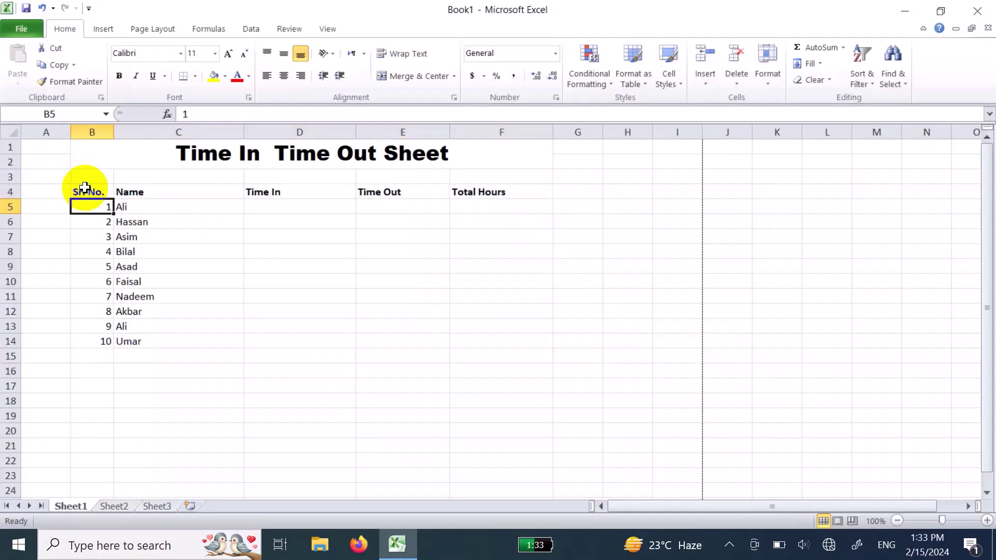
# Step: Increase the height of table rows 4 through 14
pyautogui.moveTo(18, 197); pyautogui.dragTo(10, 363)
pyautogui.hotkey('ctrl', 'z')
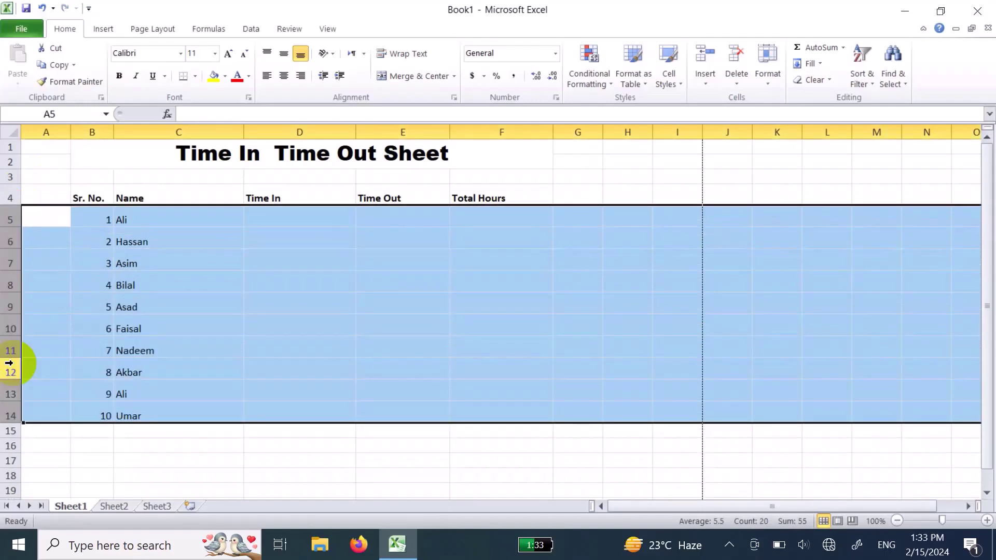
# Step: Apply outline and inside borders to the whole table range B4:F14
pyautogui.click(94, 199)
pyautogui.moveTo(94, 198); pyautogui.dragTo(482, 373)
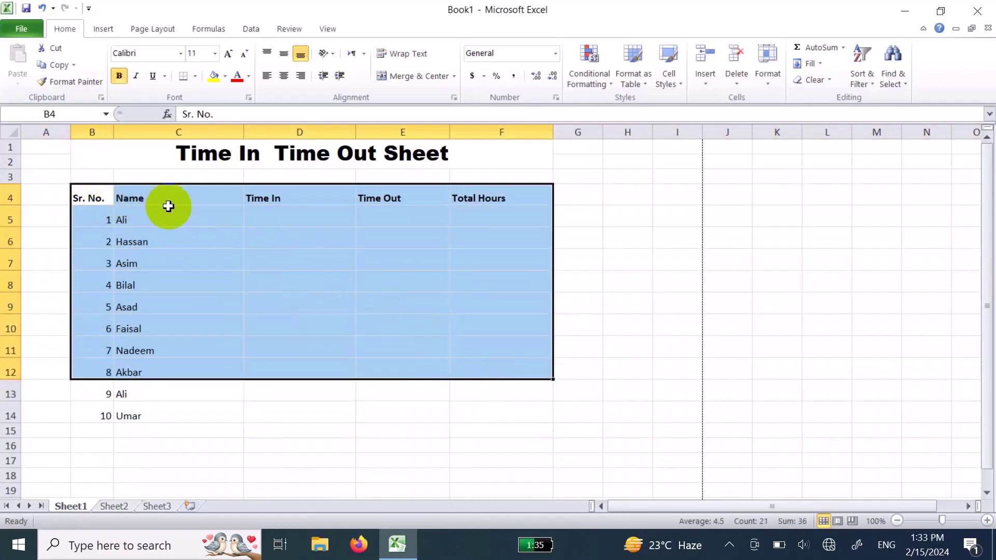
pyautogui.hotkey('shift', 'Down')
pyautogui.hotkey('shift', 'Down')
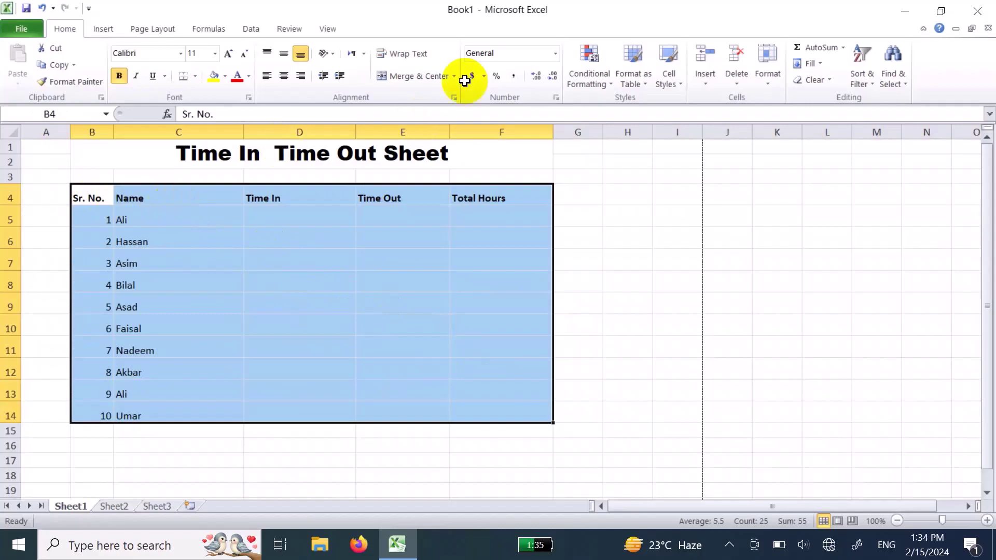
pyautogui.hotkey('ctrl', '1')
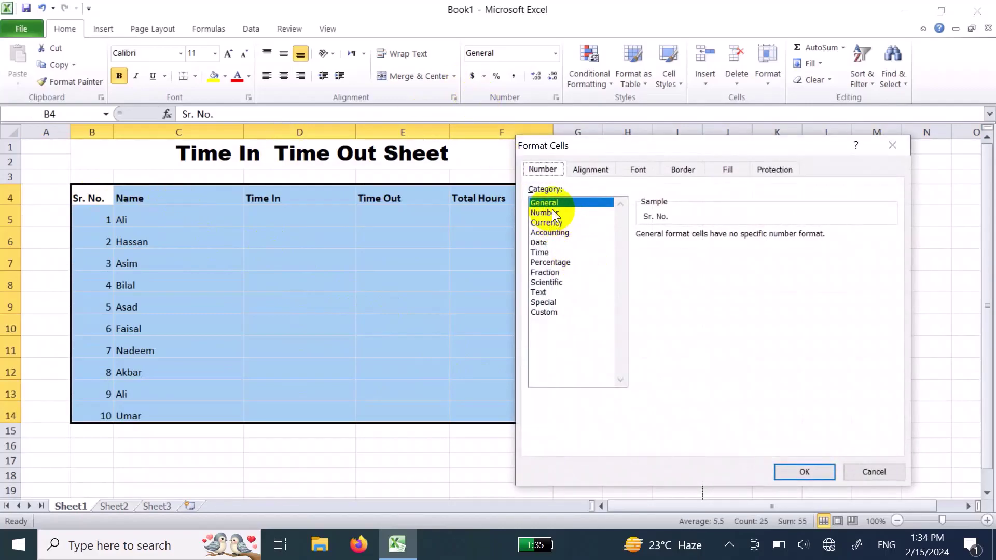
pyautogui.click(681, 171)
pyautogui.click(734, 213)
pyautogui.click(773, 217)
pyautogui.click(800, 470)
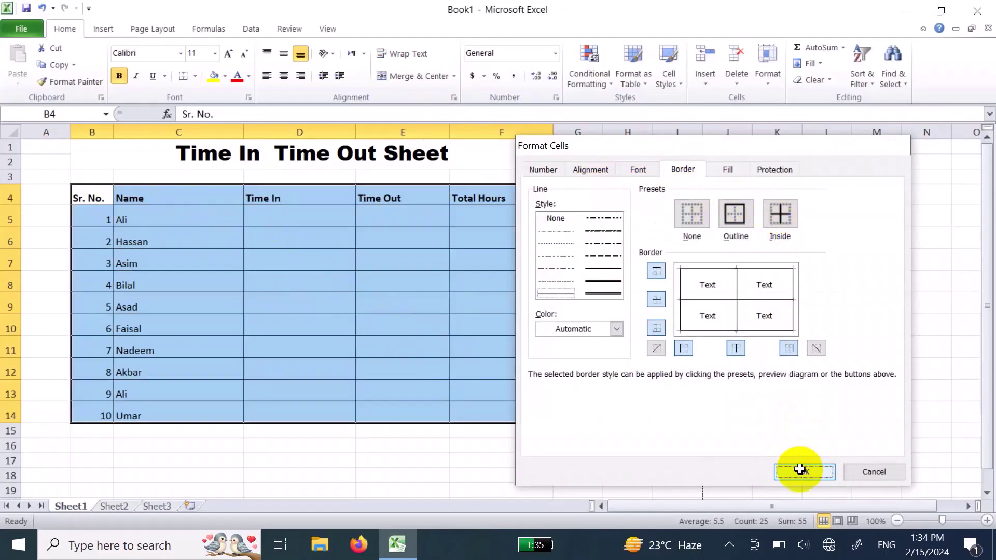
# Step: Apply the Time number format to the Time In and Time Out cells D5:E14
pyautogui.click(302, 218)
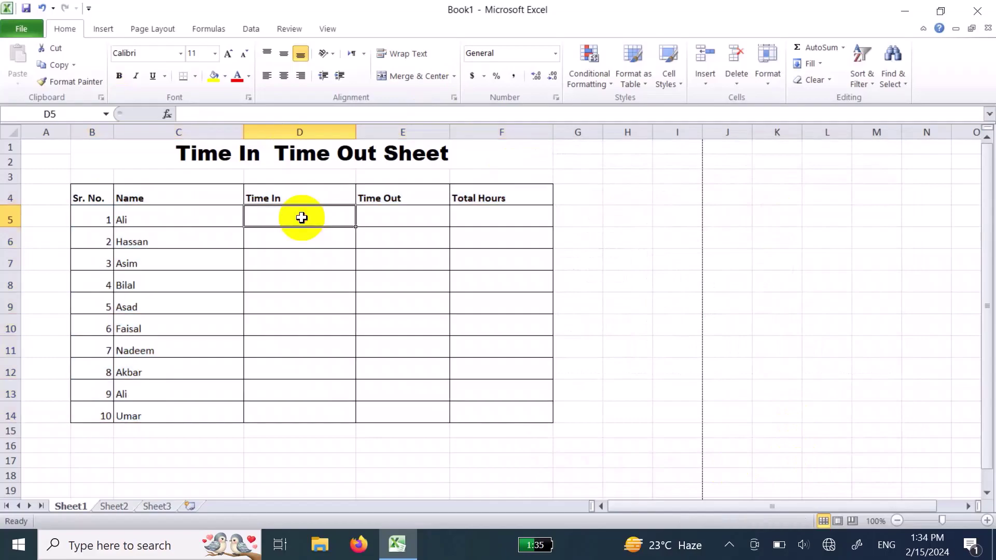
pyautogui.hotkey('shift', 'Down')
pyautogui.hotkey('shift', 'Down')
pyautogui.hotkey('shift', 'Down')
pyautogui.hotkey('shift', 'Down')
pyautogui.hotkey('shift', 'Down')
pyautogui.hotkey('shift', 'Down')
pyautogui.hotkey('shift', 'Down')
pyautogui.hotkey('shift', 'Down')
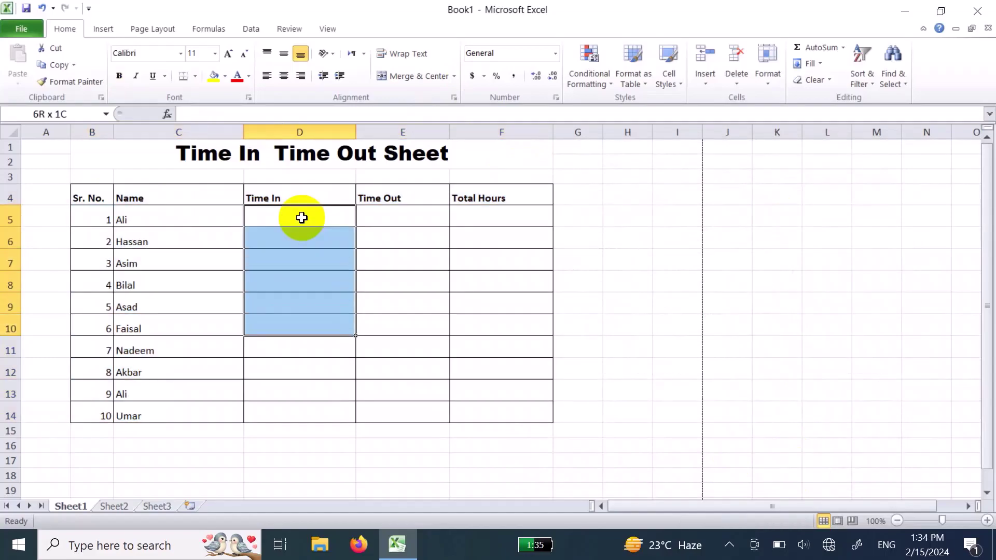
pyautogui.hotkey('shift', 'Down')
pyautogui.hotkey('shift', 'Right')
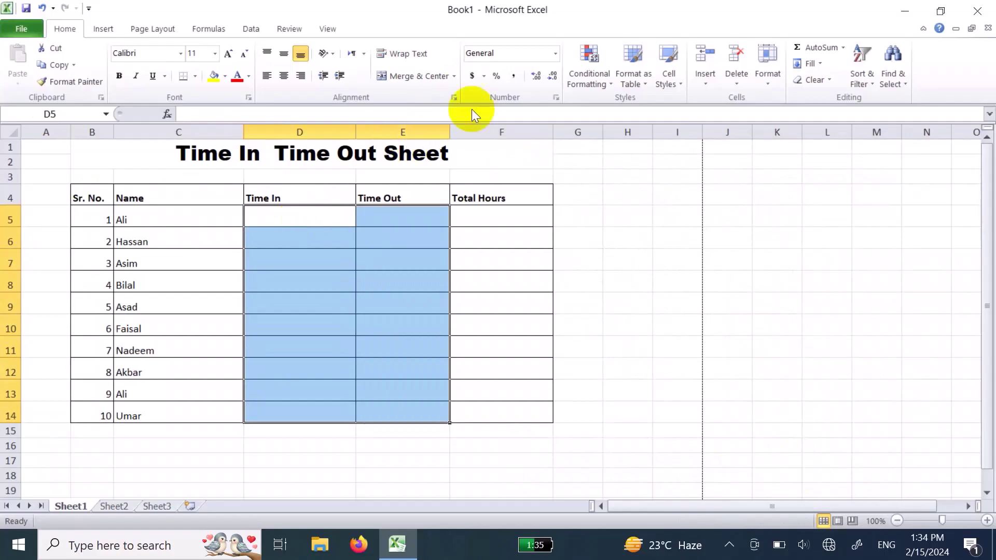
pyautogui.click(555, 53)
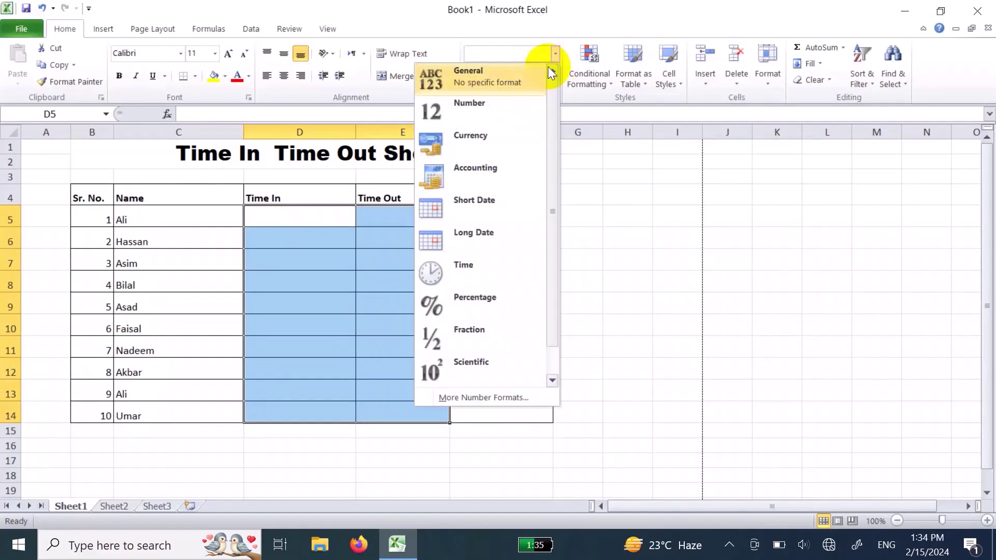
pyautogui.scroll(-1, 488, 259)
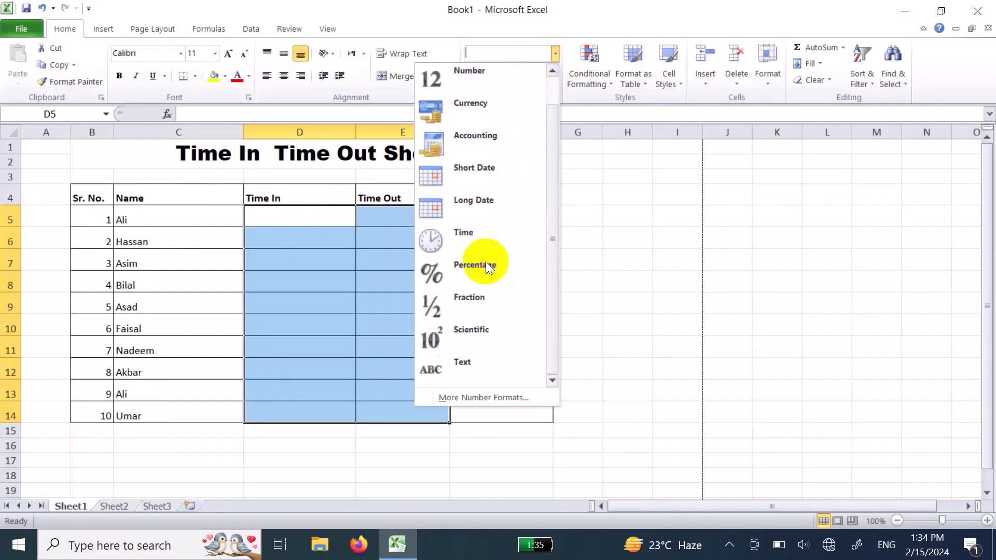
pyautogui.click(485, 242)
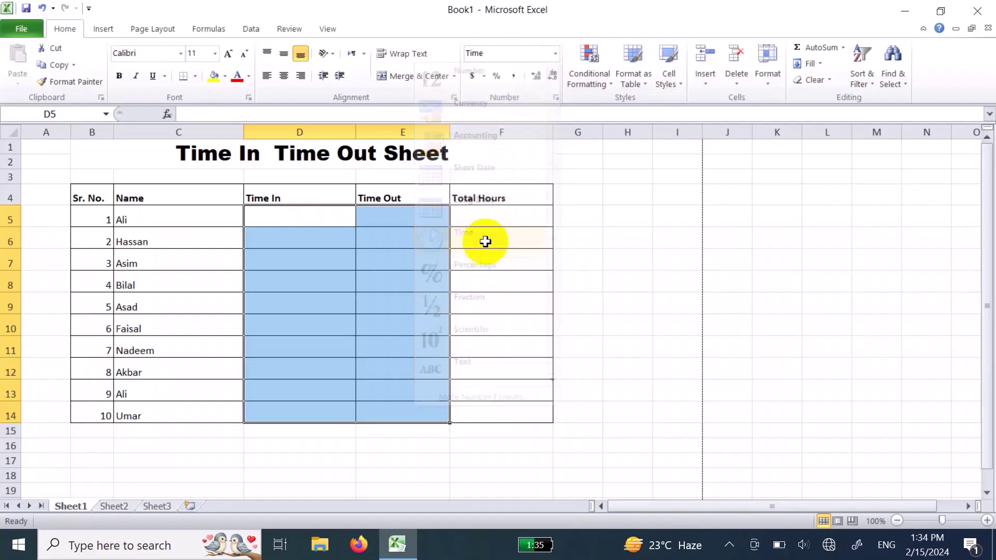
# Step: Enter 09:00 as the Time In for the first two rows, D5 and D6
pyautogui.click(316, 219)
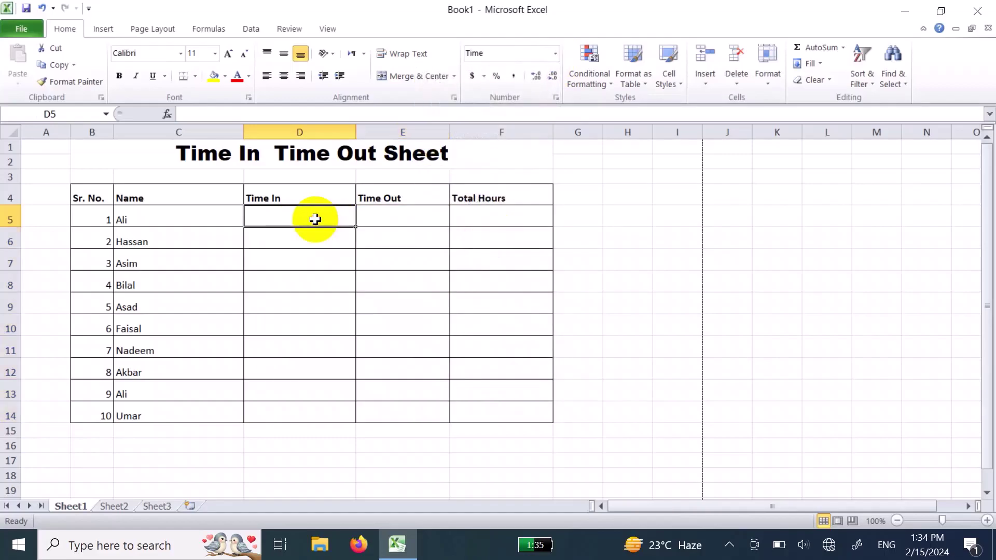
pyautogui.write('0')
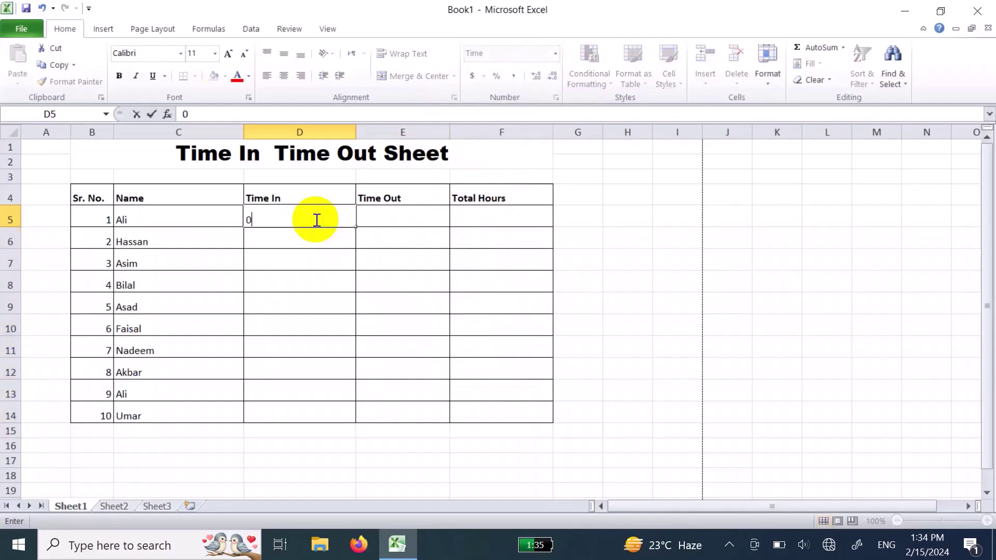
pyautogui.write('9:00')
pyautogui.press('Return')
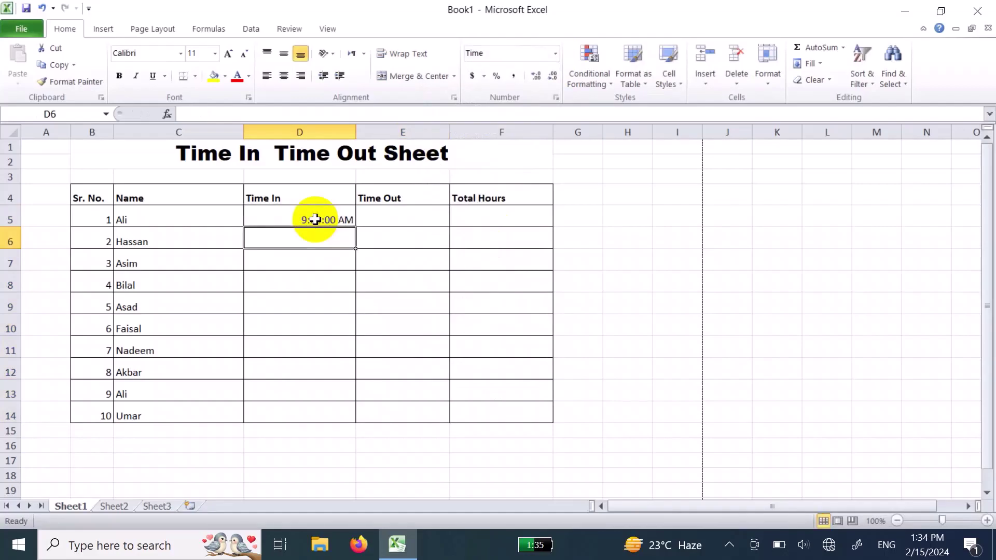
pyautogui.write('09:0')
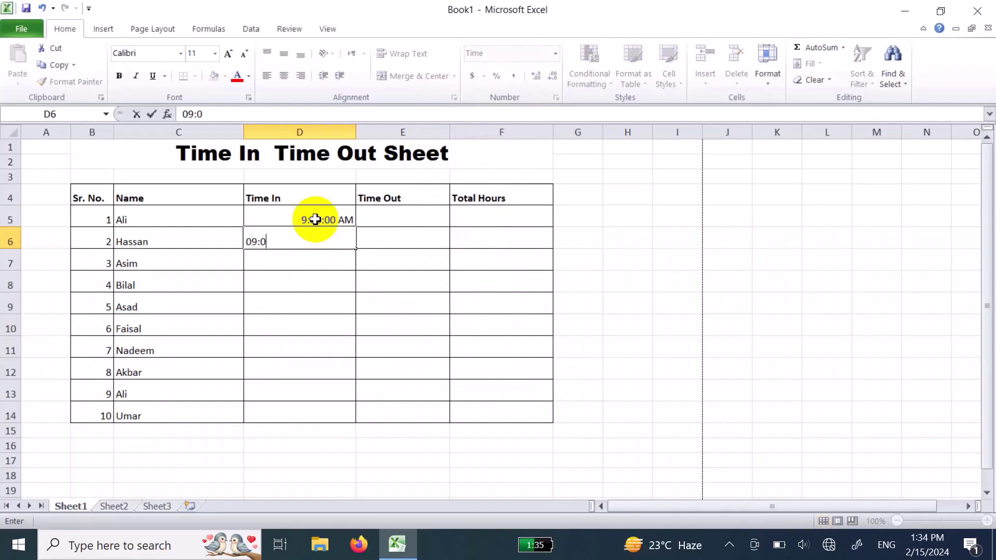
pyautogui.write('0')
pyautogui.press('Return')
# Step: Try to fill the single D5 time down the Time In column to D14, and undo the fill
pyautogui.click(315, 220)
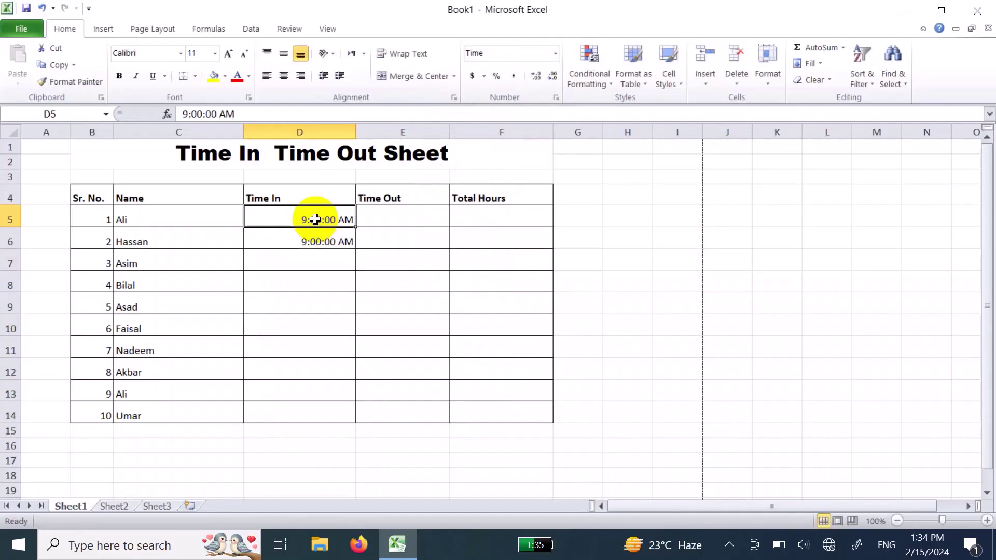
pyautogui.moveTo(356, 227); pyautogui.dragTo(350, 418)
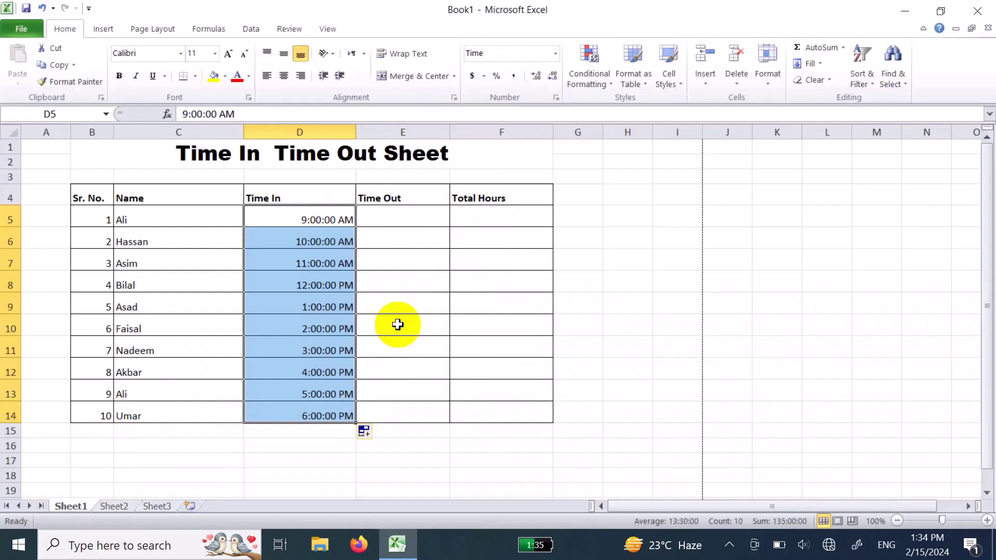
pyautogui.hotkey('ctrl', 'z')
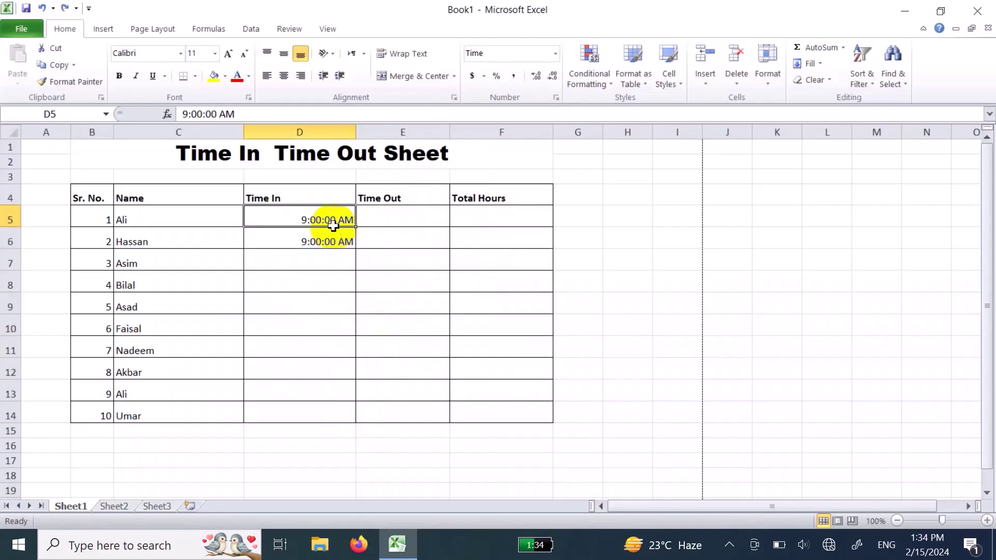
# Step: Fill the Time In values of D5:D6 down to D14 so every row has 9:00:00 AM
pyautogui.moveTo(333, 218); pyautogui.dragTo(360, 421)
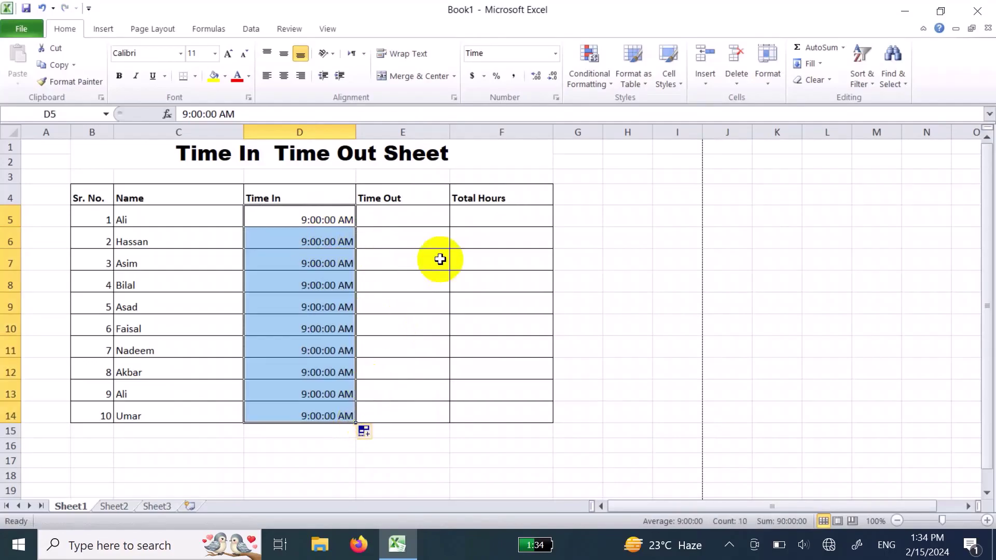
# Step: Enter 5:00 as the Time Out in E5
pyautogui.click(419, 221)
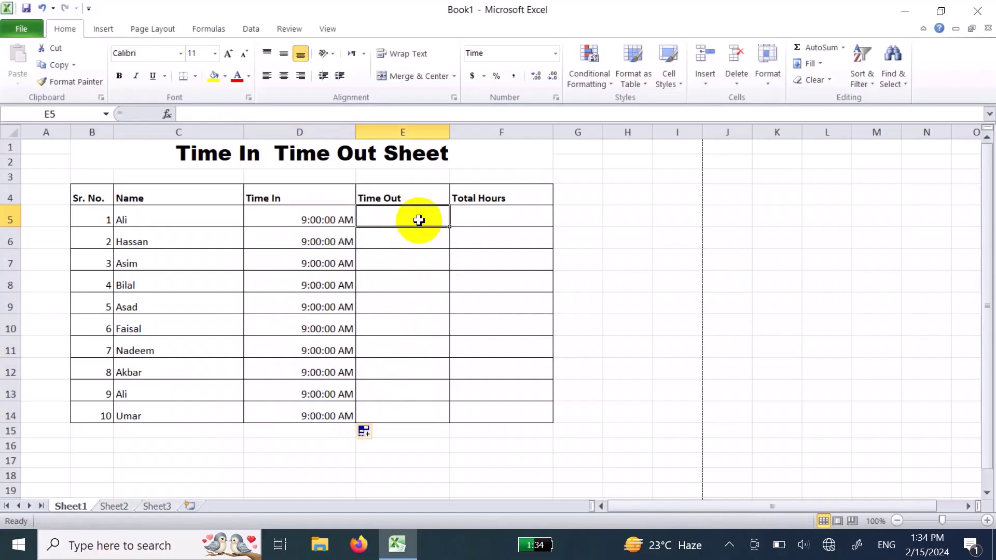
pyautogui.write('5')
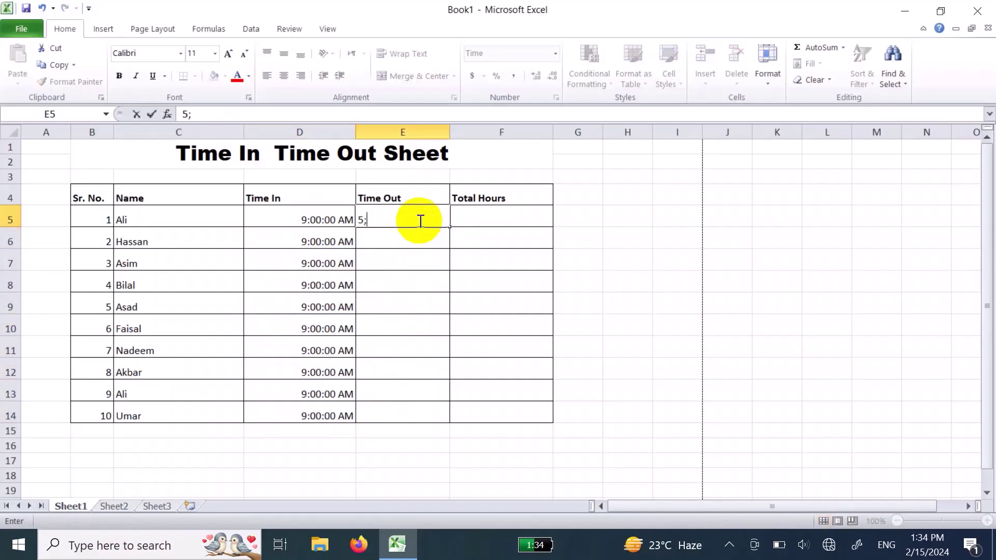
pyautogui.write(':00')
pyautogui.press('Return')
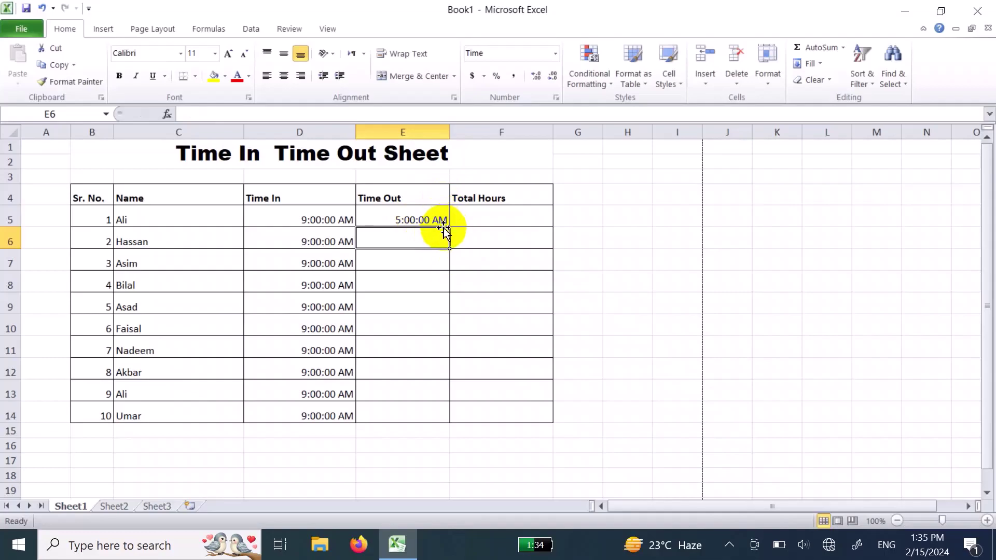
# Step: Set the Time Out in E5 to 17:00 and fill it down the column to E14
pyautogui.click(421, 218)
pyautogui.write('17:0')
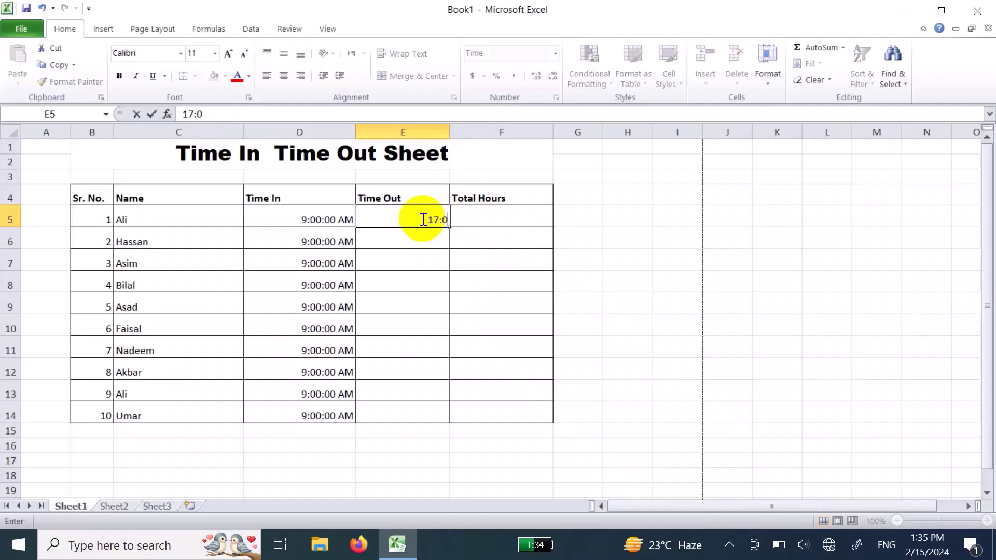
pyautogui.press('Return')
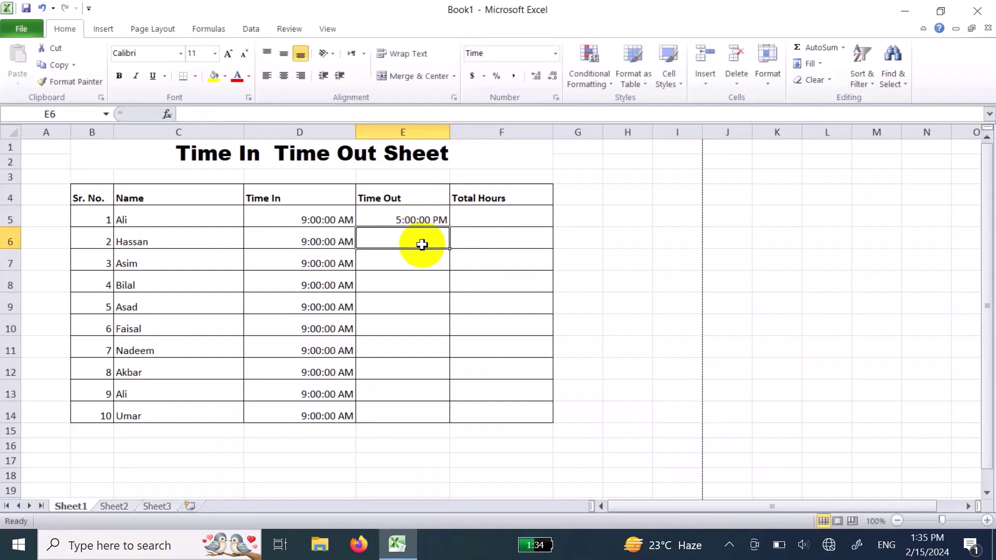
pyautogui.hotkey('ctrl', 'd')
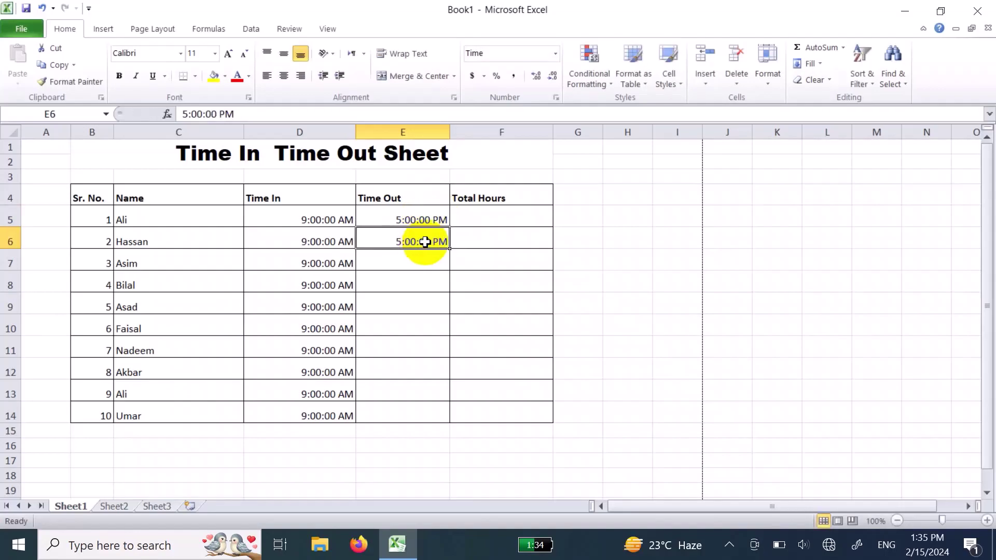
pyautogui.moveTo(429, 218); pyautogui.dragTo(444, 415)
# Step: Enter the formula =MOD(E5-D5,1)*24 in the first Total Hours cell, F5
pyautogui.click(527, 220)
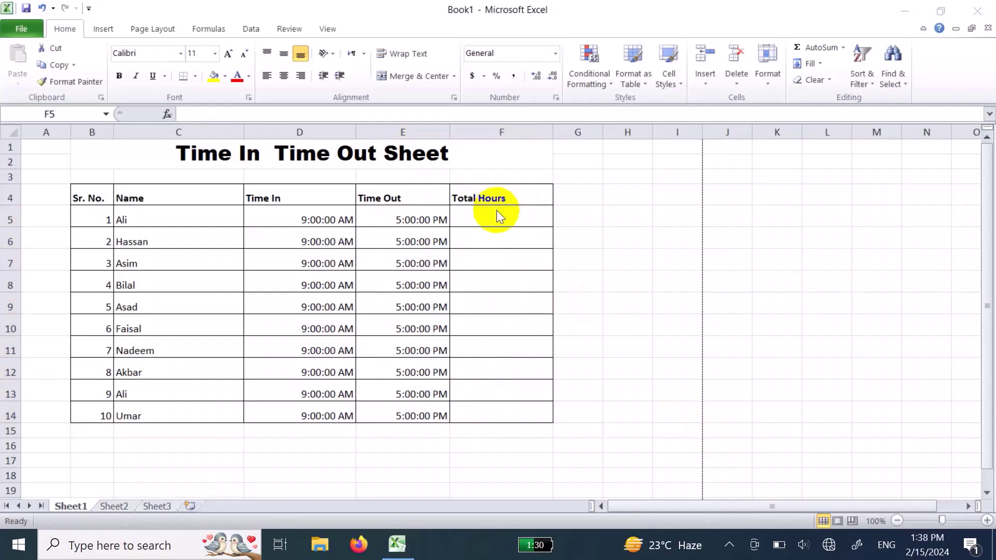
pyautogui.click(496, 210)
pyautogui.write('=mod(')
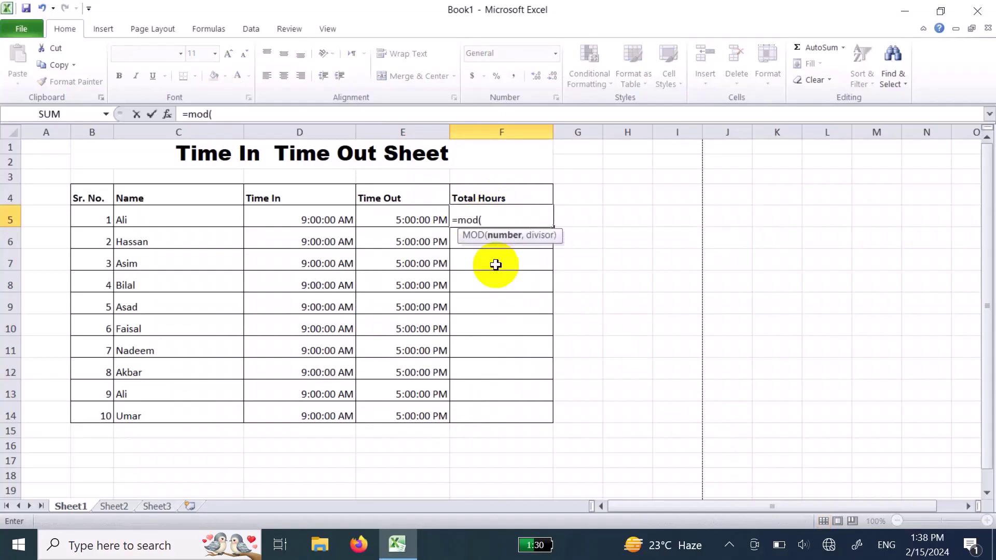
pyautogui.click(407, 218)
pyautogui.write('-')
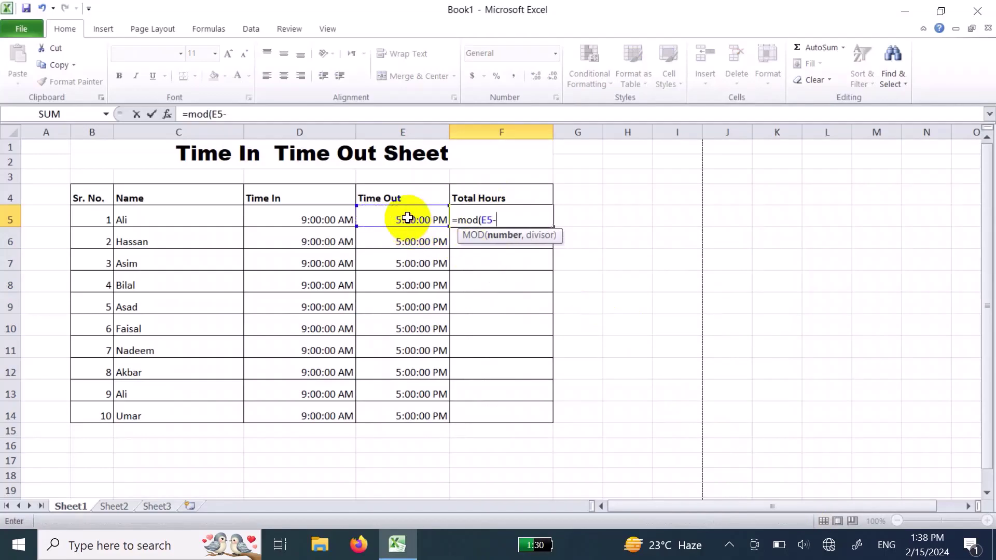
pyautogui.click(312, 218)
pyautogui.write(',')
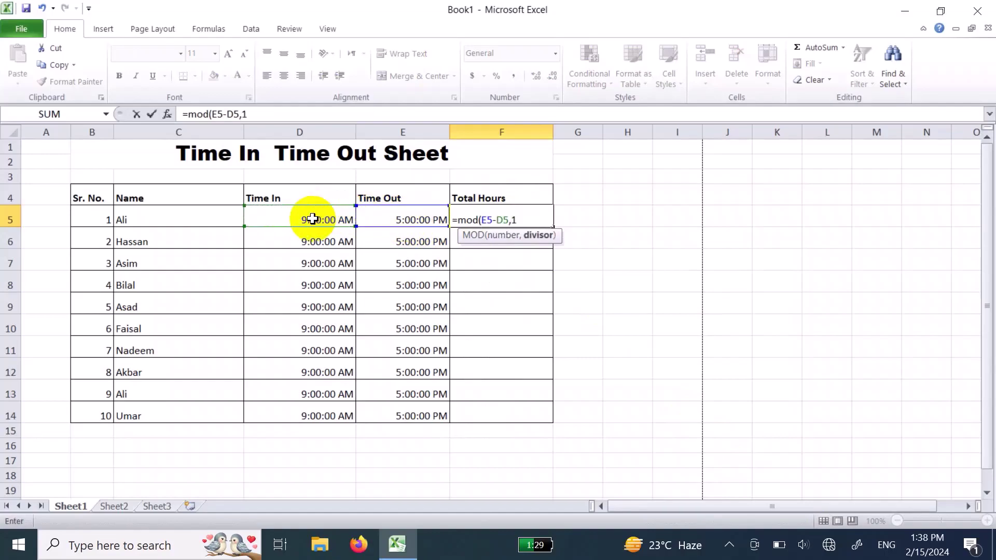
pyautogui.write('1)*2')
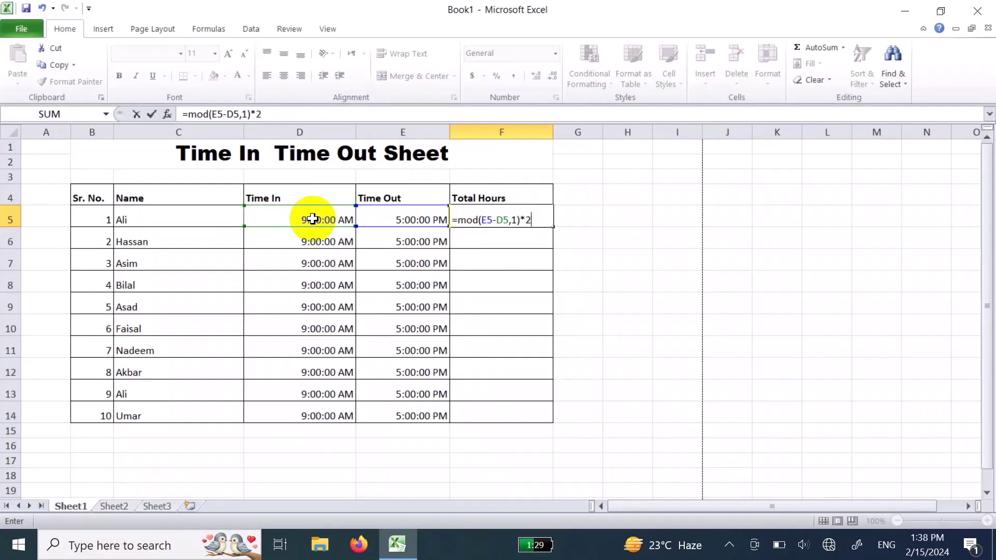
pyautogui.press('Return')
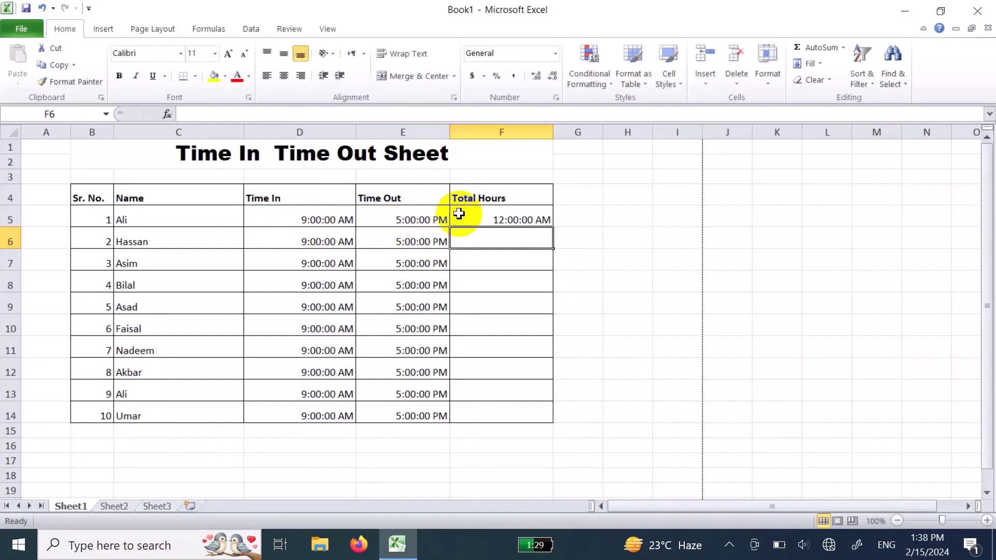
# Step: Format F5 with the General number format and fill its formula down the Total Hours column to F14
pyautogui.click(472, 212)
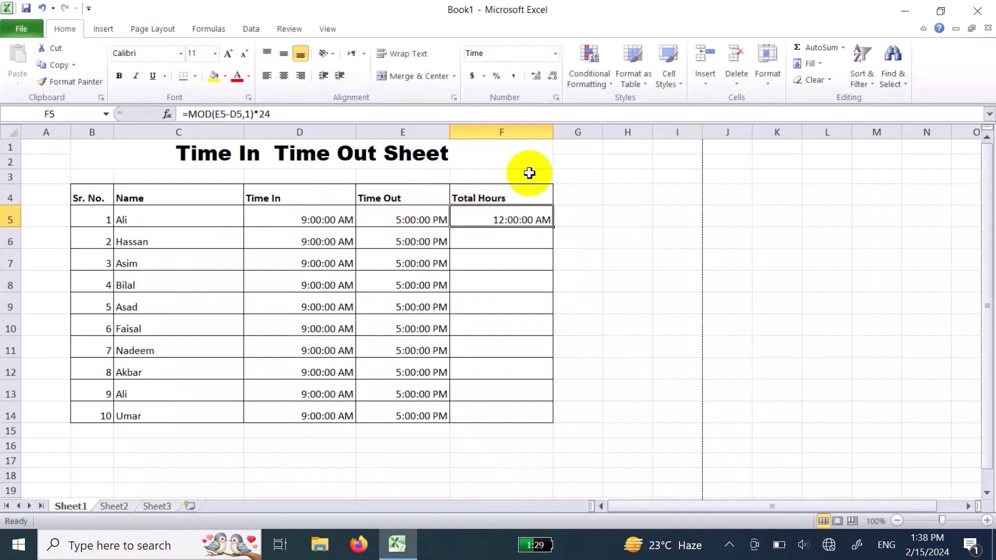
pyautogui.click(553, 54)
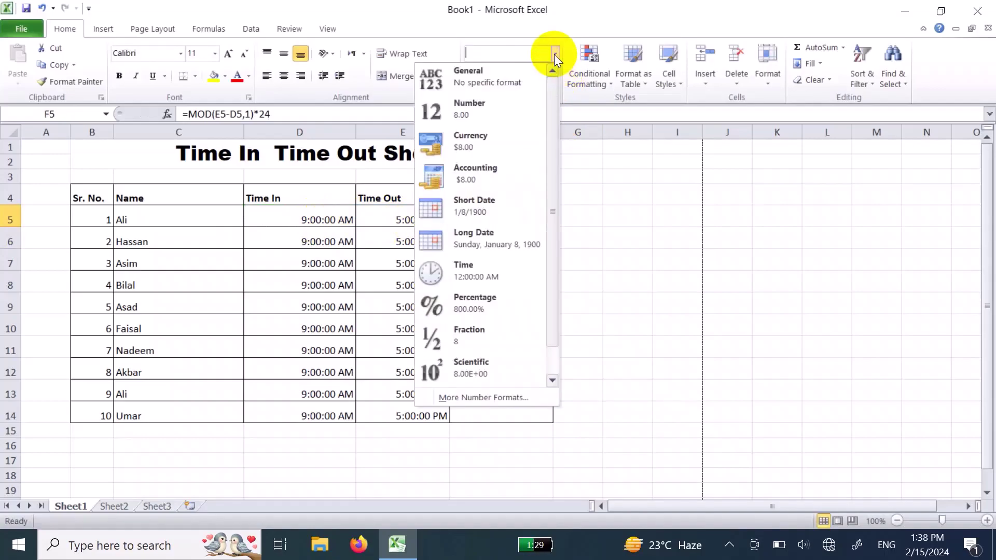
pyautogui.click(518, 72)
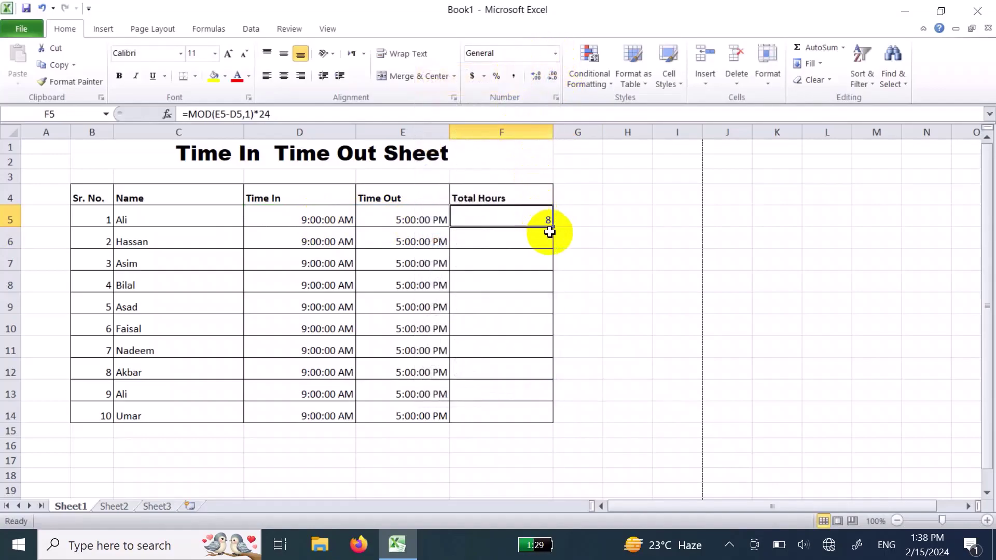
pyautogui.moveTo(552, 229); pyautogui.dragTo(554, 426)
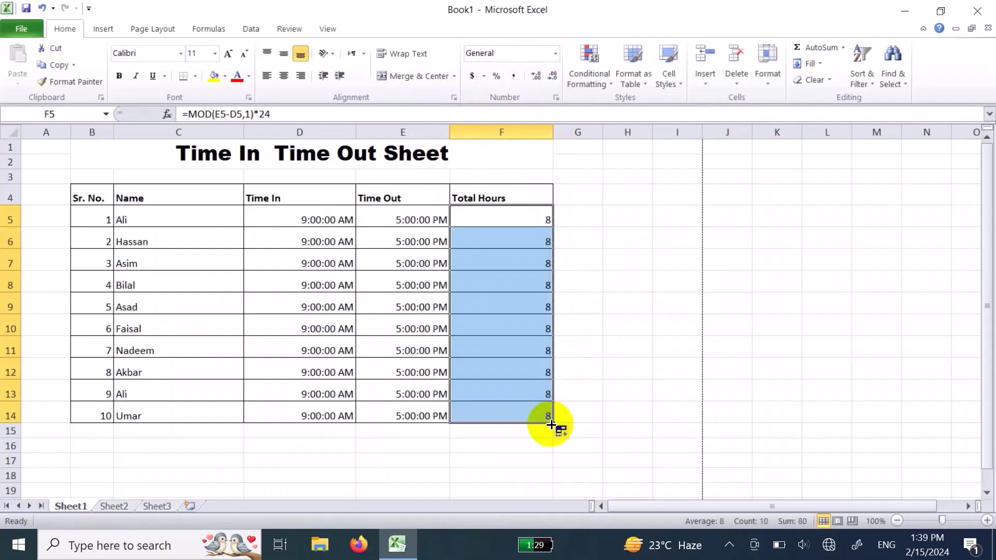
pyautogui.click(506, 418)
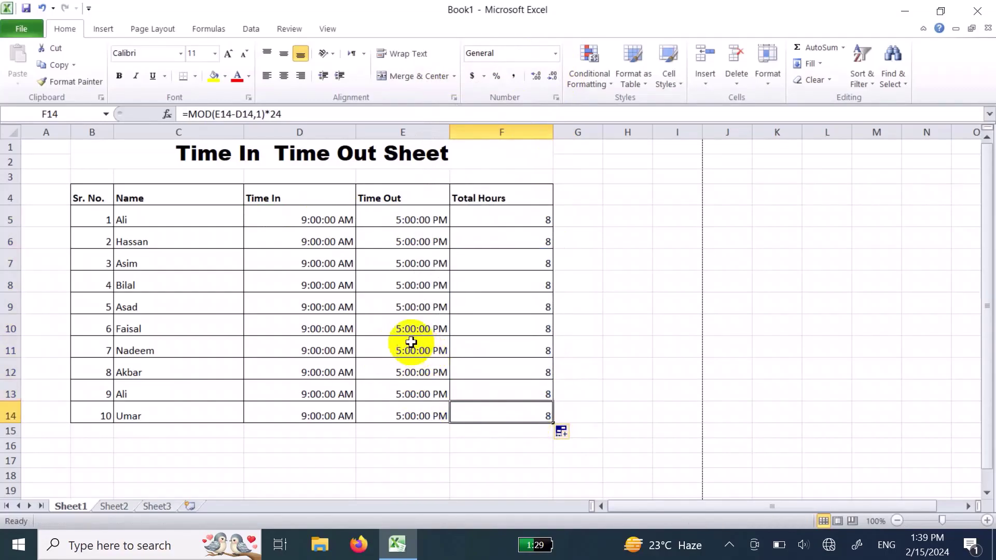
# Step: Change the Time Out in E6 to 18:00
pyautogui.click(415, 241)
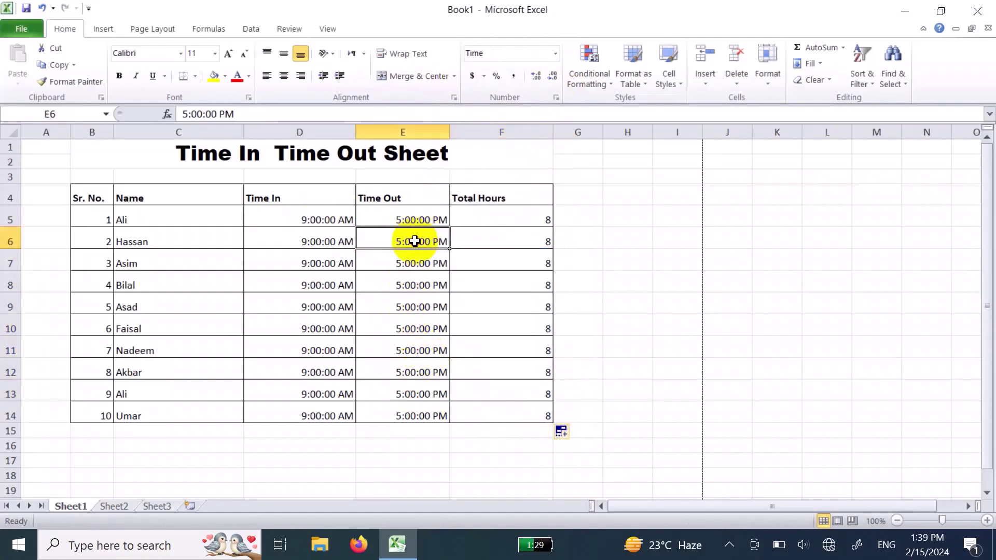
pyautogui.write('18:00')
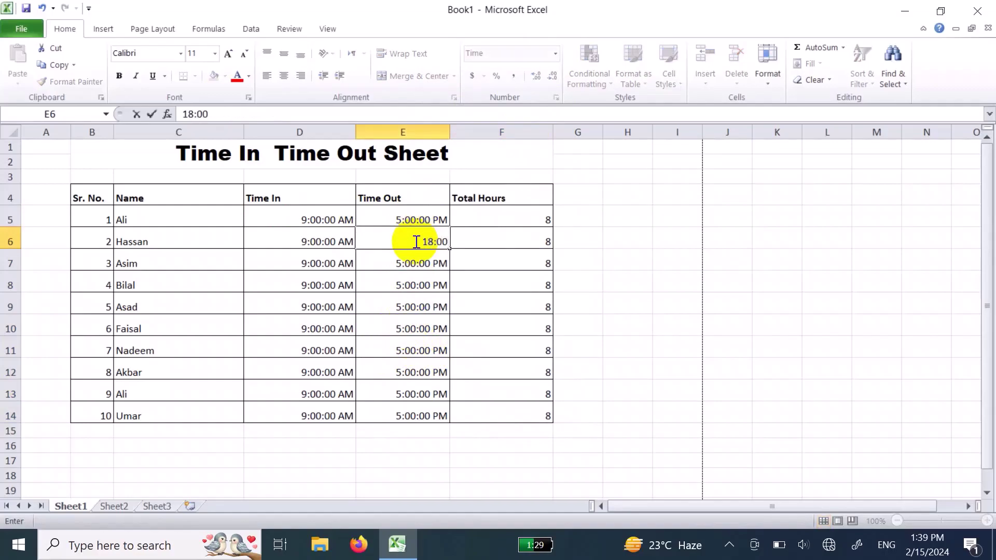
pyautogui.press('Return')
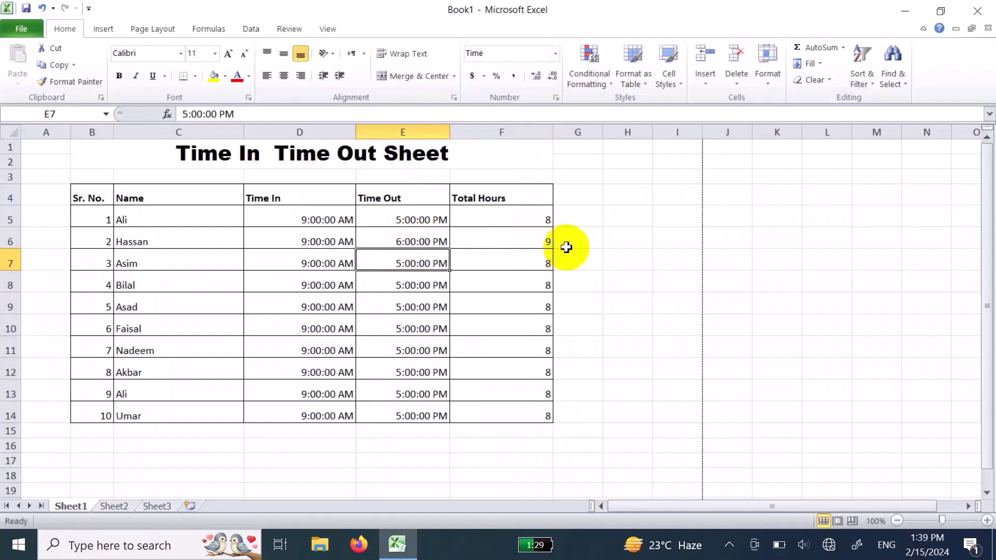
pyautogui.click(402, 417)
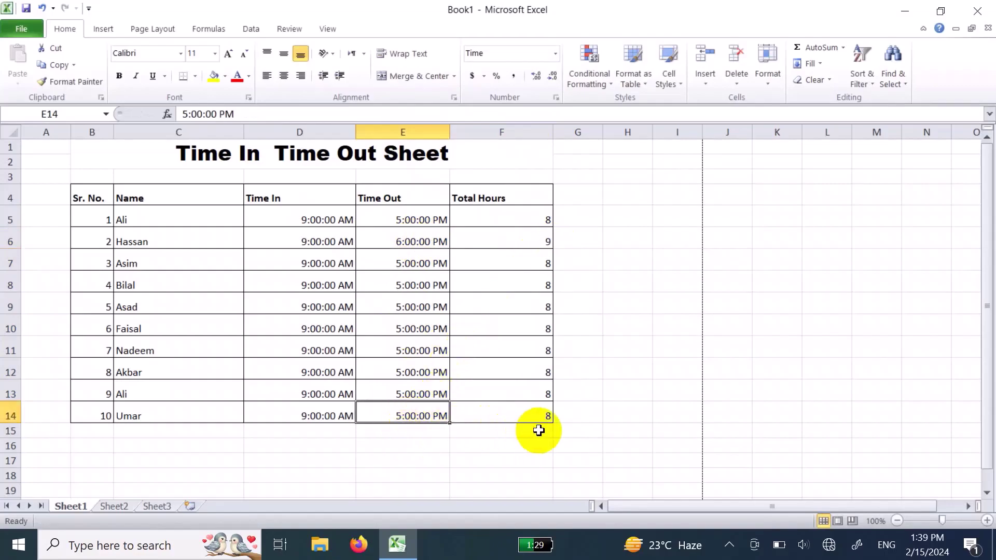
# Step: Change the Time Out in E14 to 14:00
pyautogui.write('2')
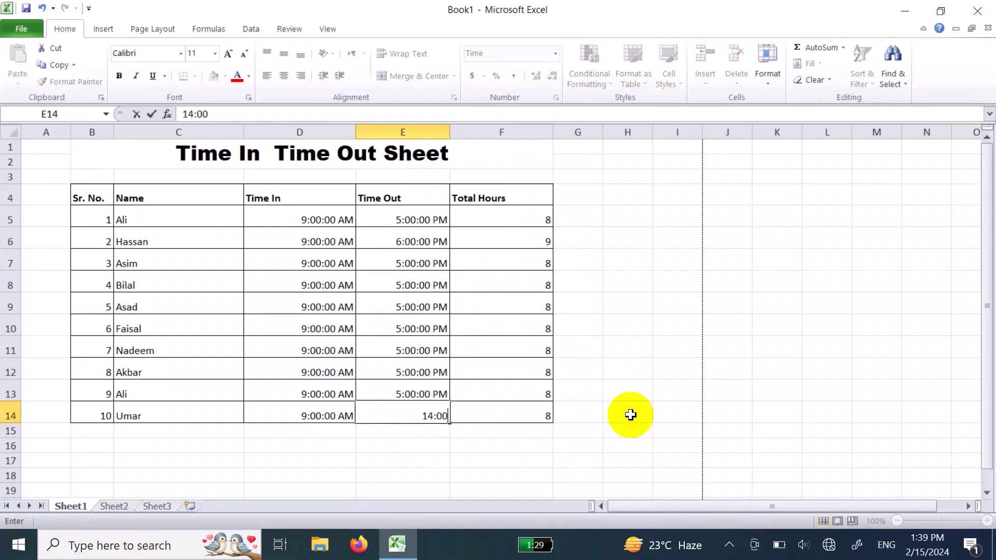
pyautogui.press('Return')
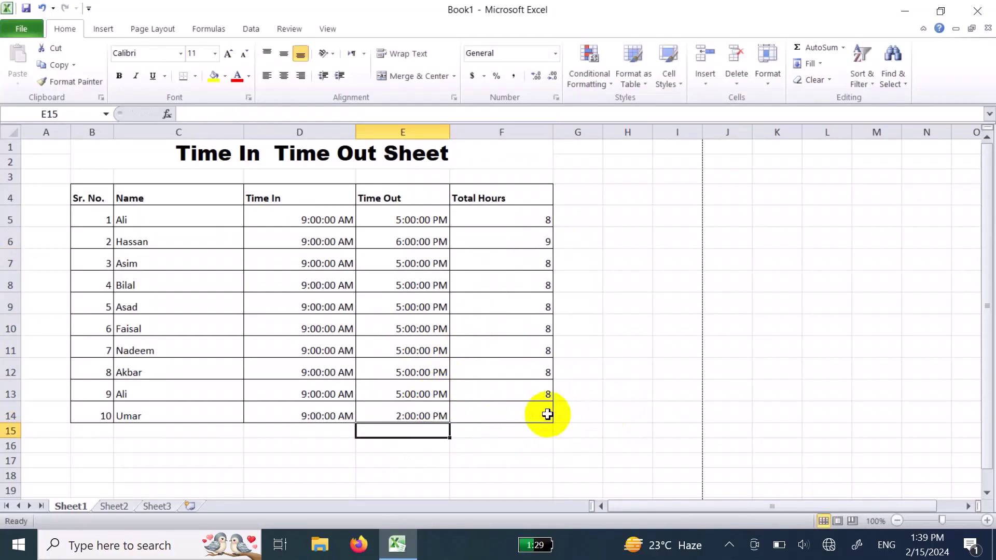
# Step: Centre the contents of the whole table, B4 to F14, both horizontally and vertically in their cells
pyautogui.click(86, 196)
pyautogui.hotkey('shift', 'Down')
pyautogui.hotkey('shift', 'Down')
pyautogui.hotkey('shift', 'Down')
pyautogui.hotkey('shift', 'Down')
pyautogui.hotkey('shift', 'Down')
pyautogui.hotkey('shift', 'Down')
pyautogui.hotkey('shift', 'Down')
pyautogui.hotkey('shift', 'Down')
pyautogui.hotkey('shift', 'Down')
pyautogui.hotkey('shift', 'Down')
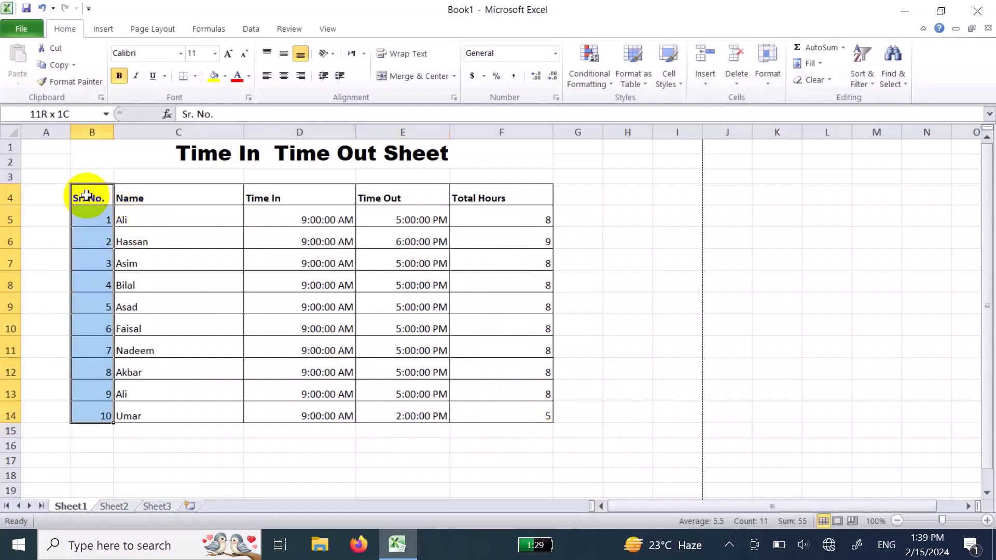
pyautogui.hotkey('ctrl', 'shift', 'Right')
pyautogui.hotkey('ctrl', 'shift', 'Right')
pyautogui.hotkey('ctrl', 'shift', 'Left')
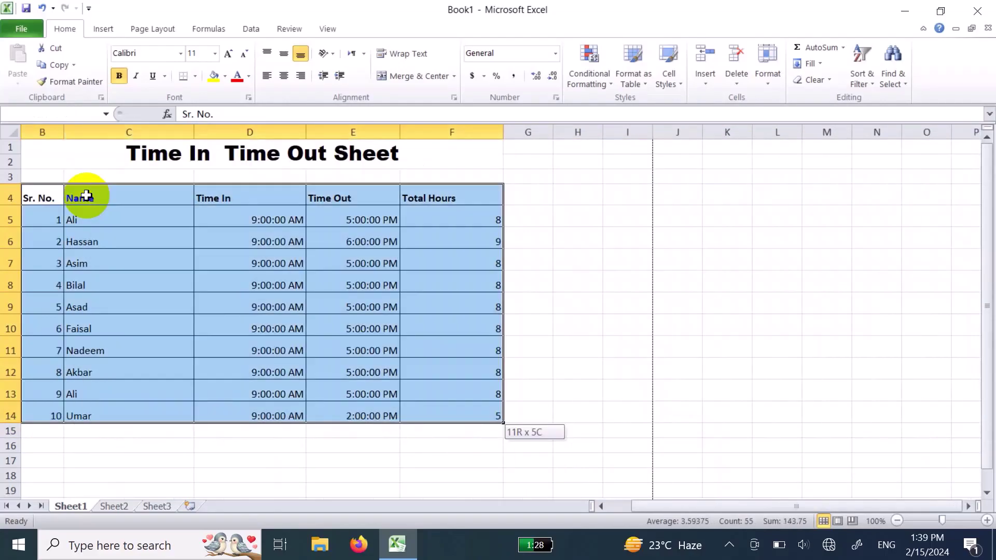
pyautogui.click(285, 76)
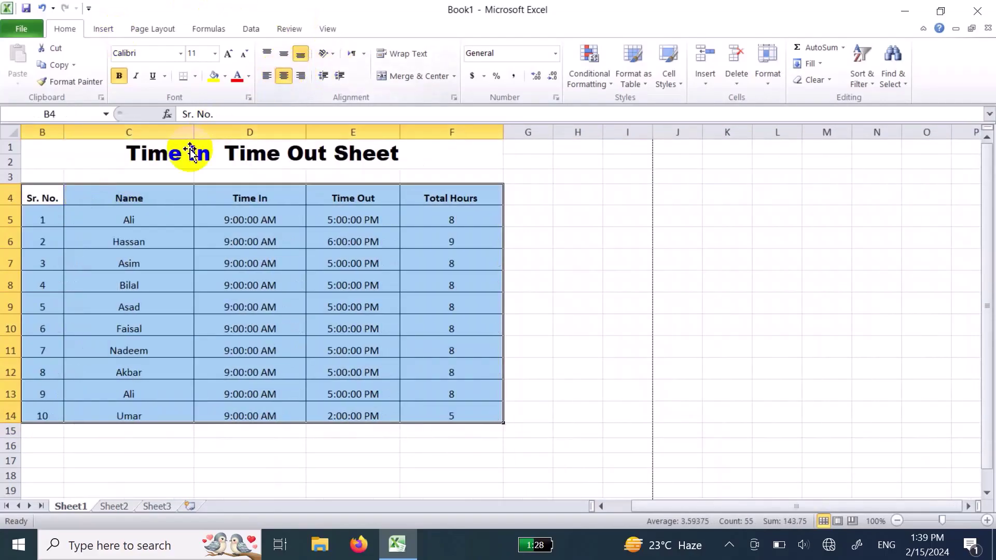
pyautogui.click(284, 53)
pyautogui.click(163, 252)
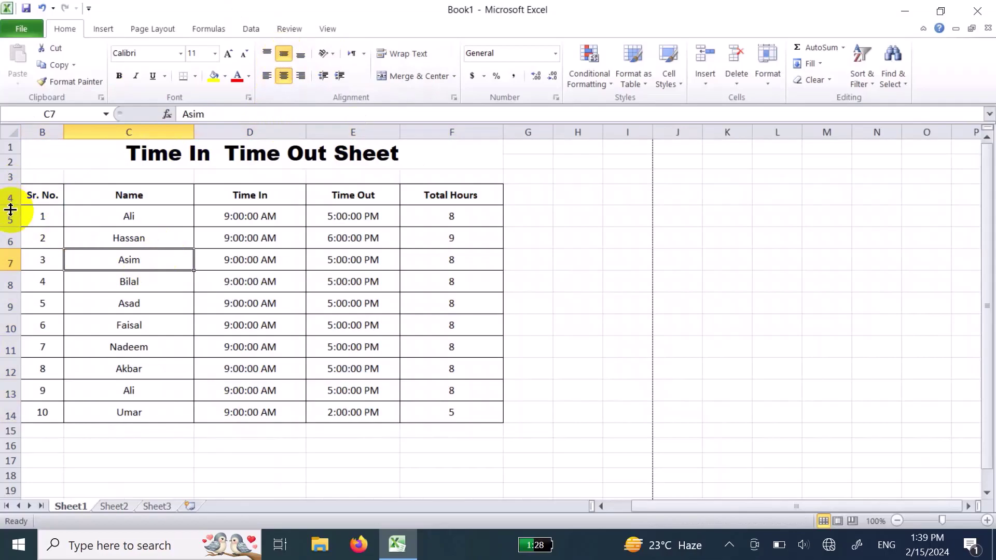
# Step: Make the table's header row, row 4, slightly taller
pyautogui.moveTo(11, 209); pyautogui.dragTo(11, 213)
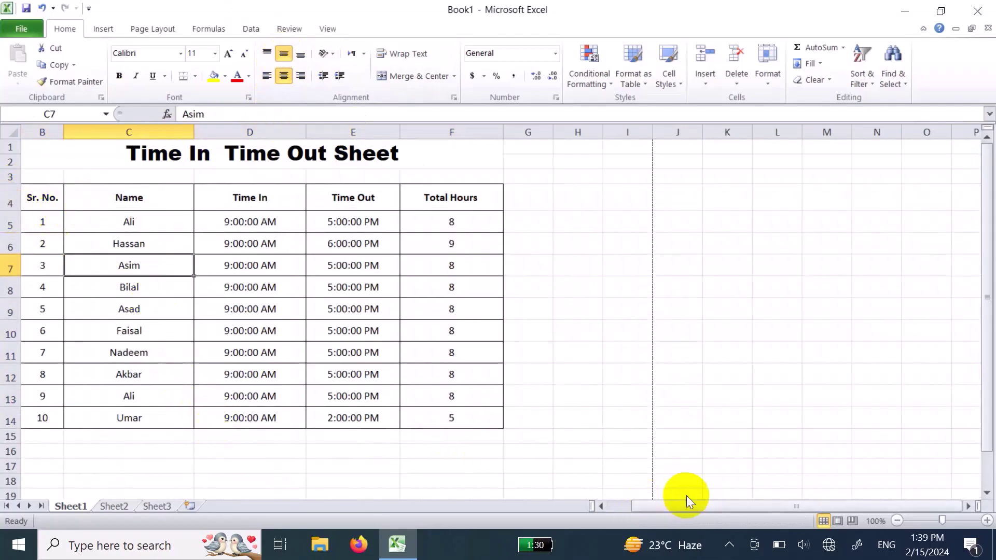
pyautogui.moveTo(692, 505); pyautogui.dragTo(636, 508)
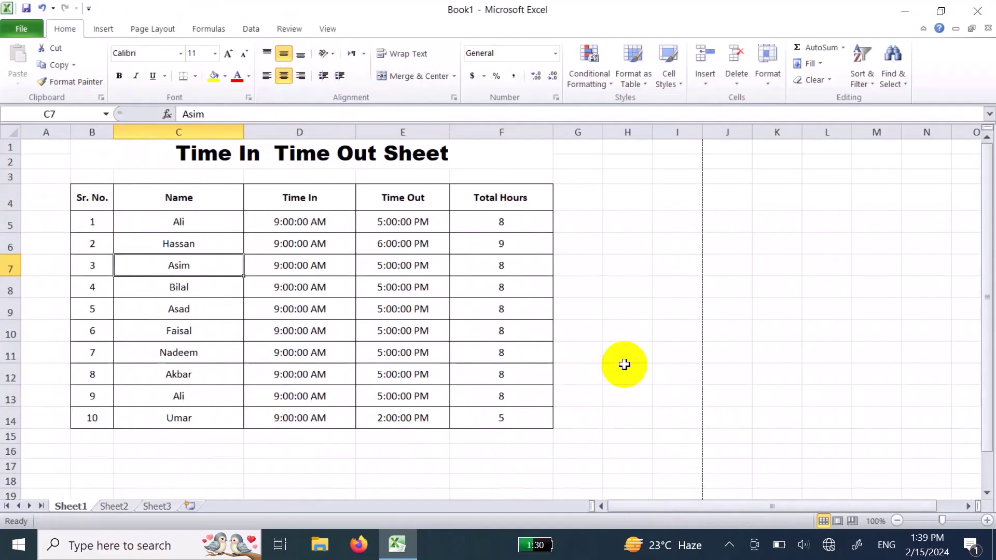